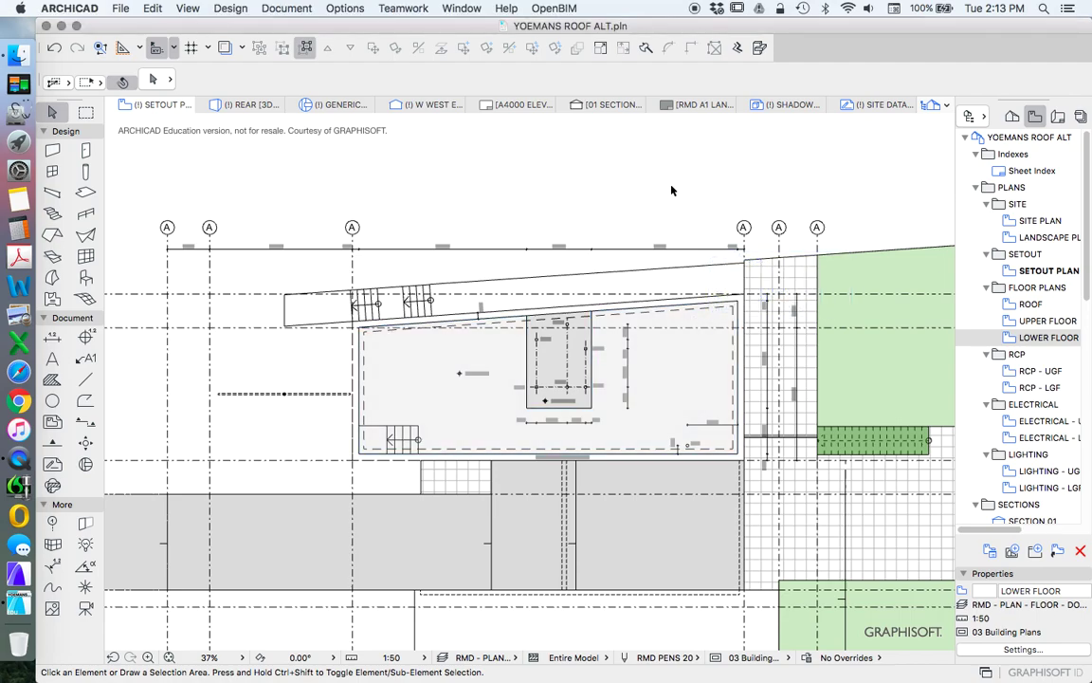
- Look over the setout plan and check the layer combinations in the layer settings without changing them
scroll(679, 195, "up", 2)
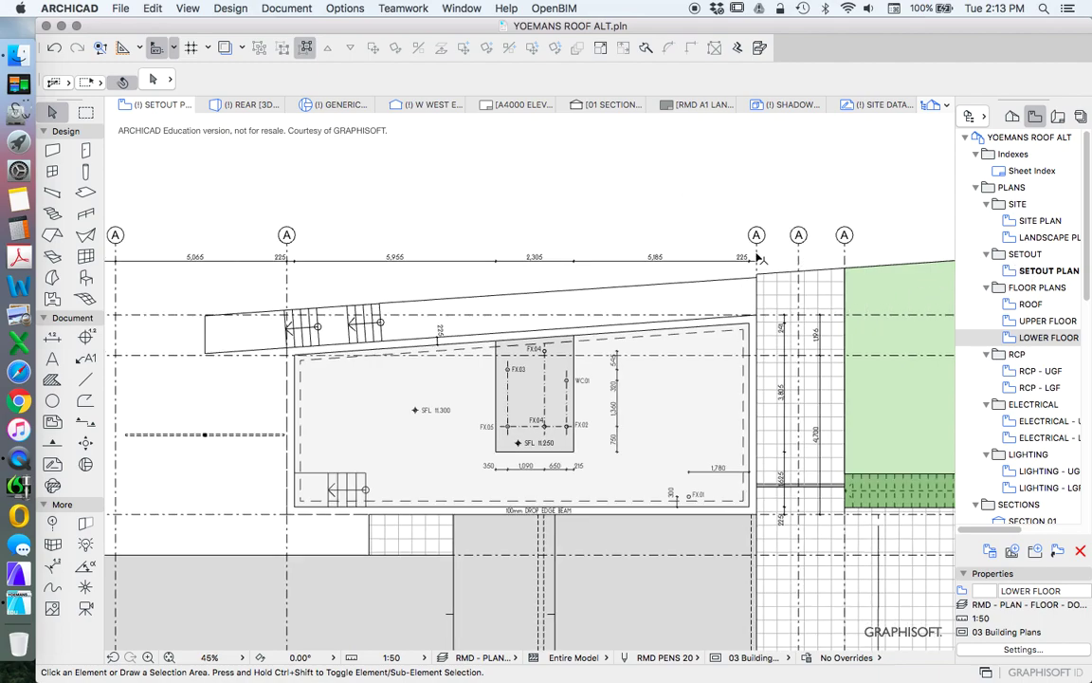
scroll(754, 254, "down", 2)
scroll(723, 283, "down", 2)
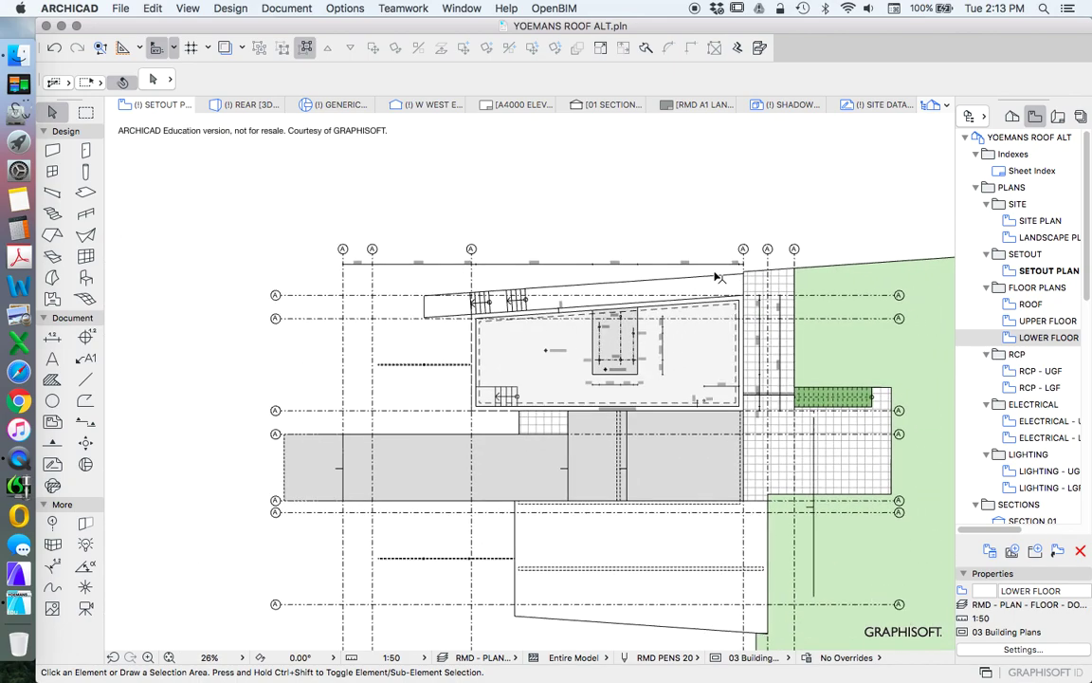
key("super+l")
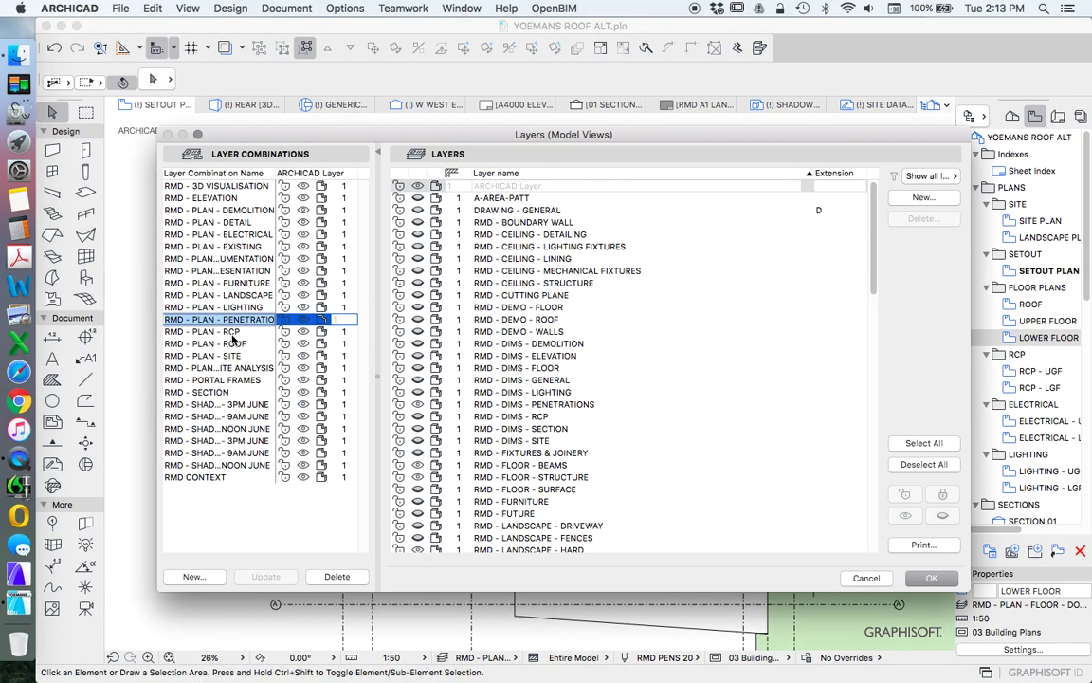
left_click(858, 577)
- Check the project's list of stories against the setout plan and return to the saved views
left_click(1013, 115)
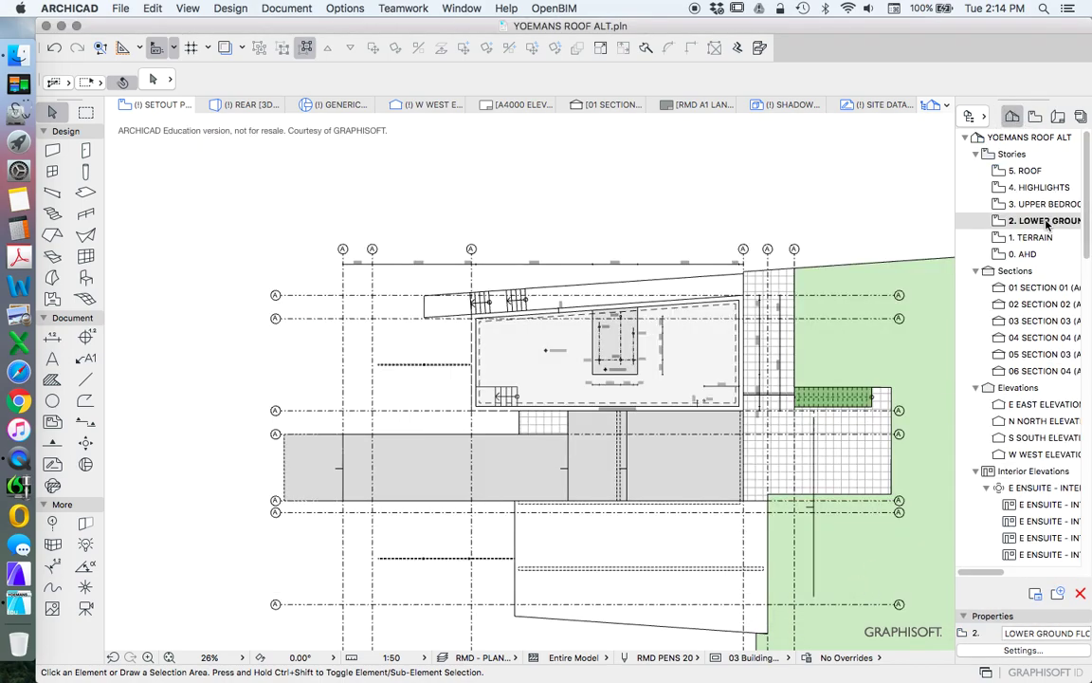
scroll(664, 317, "up", 4)
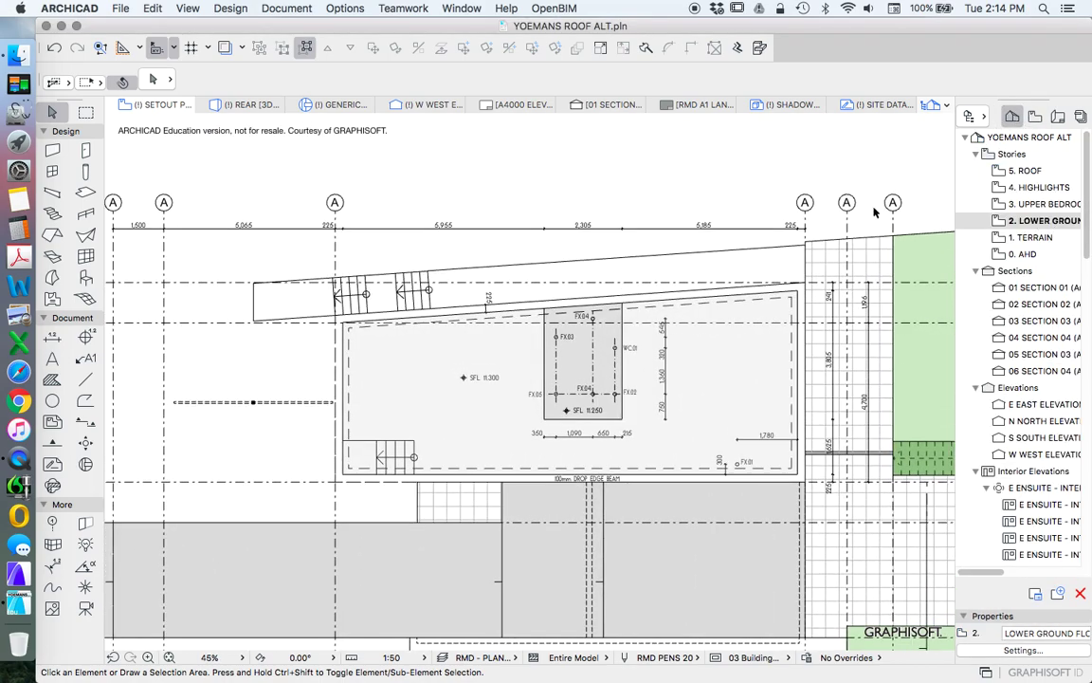
left_click(1042, 119)
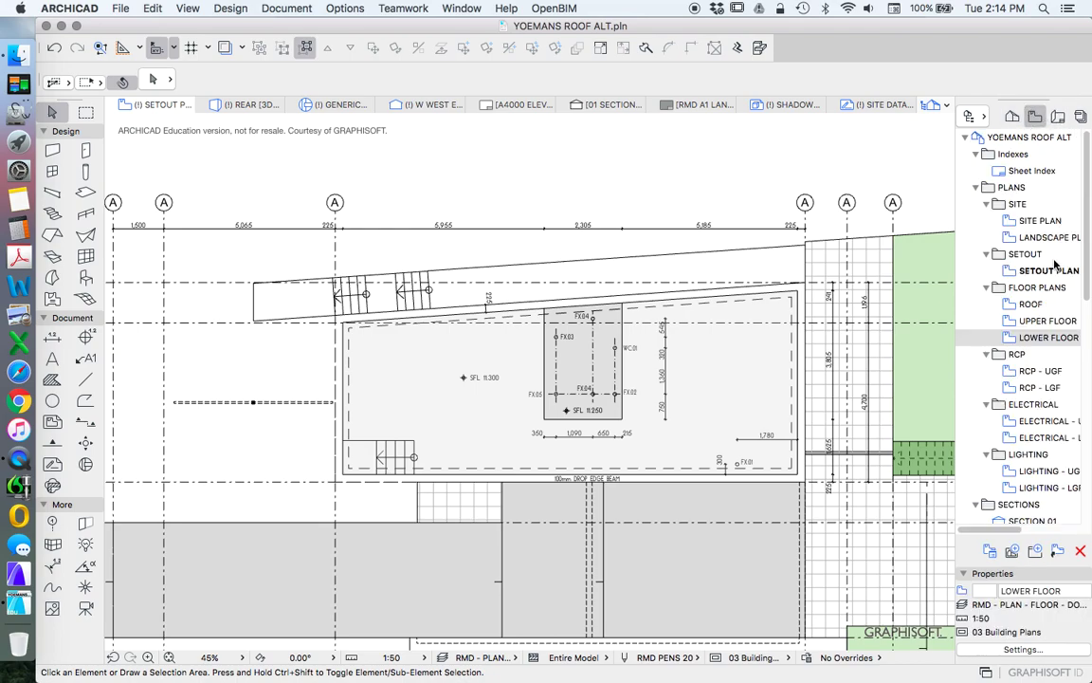
- Overlay the LOWER FLOOR view as a trace reference on the setout plan to compare them, and hide it again
right_click(1040, 343)
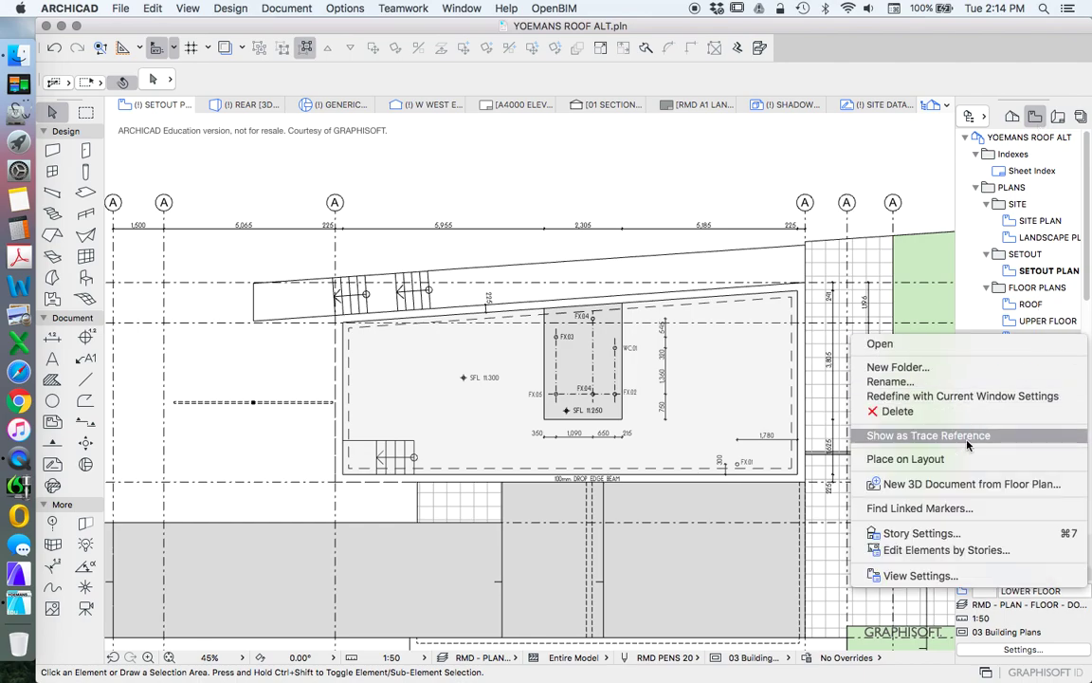
left_click(869, 395)
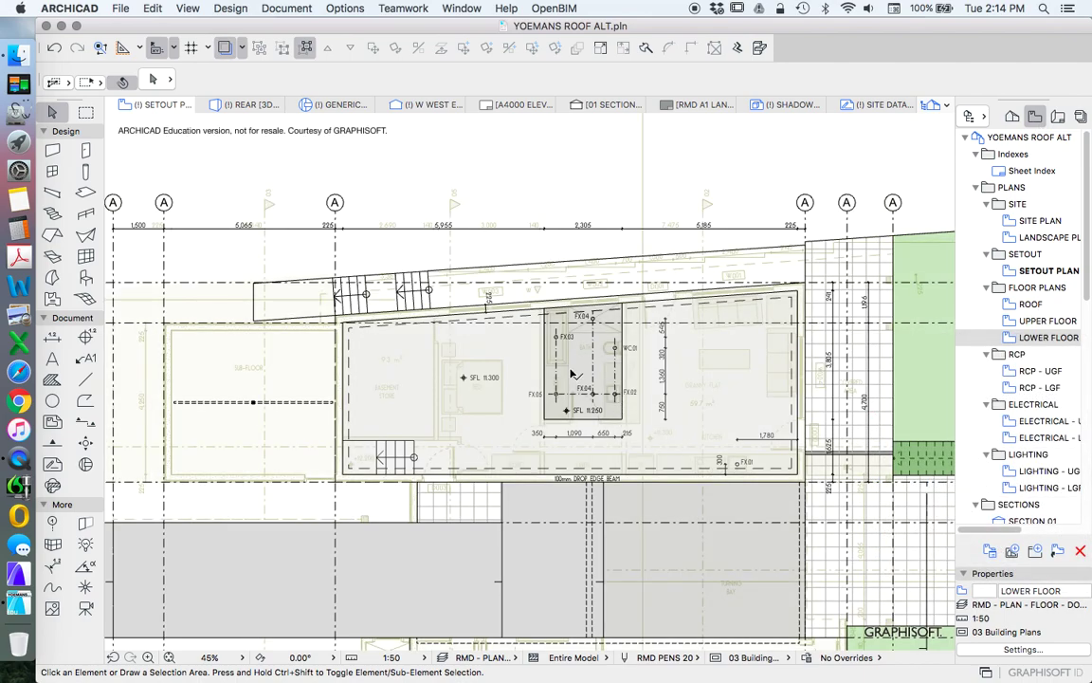
scroll(569, 372, "up", 1)
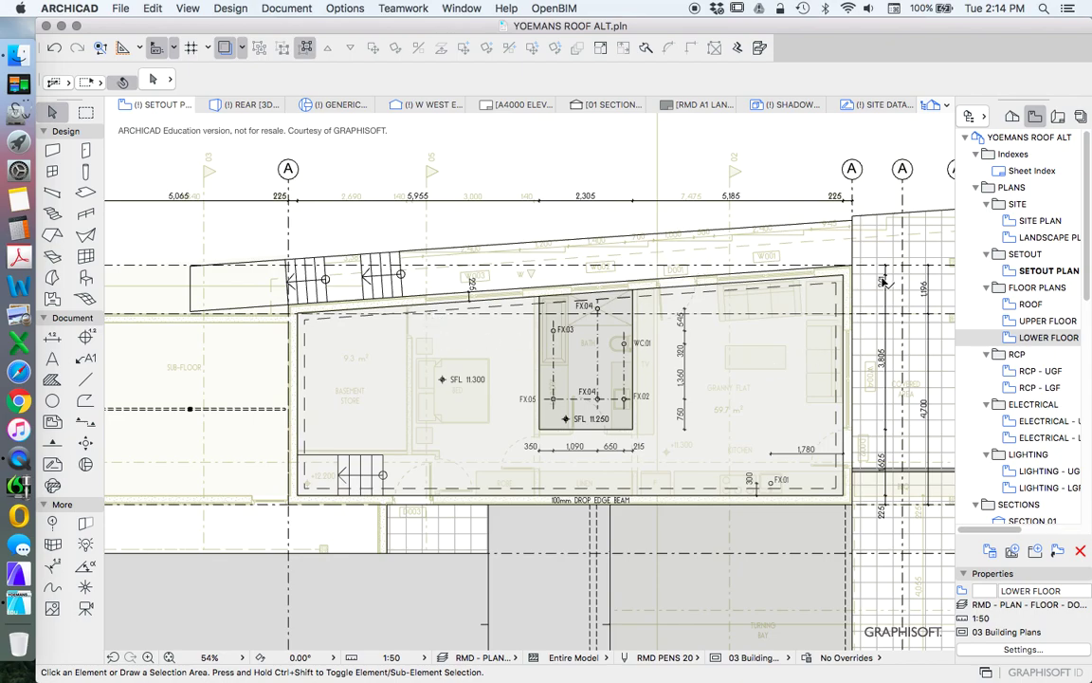
scroll(881, 299, "up", 1)
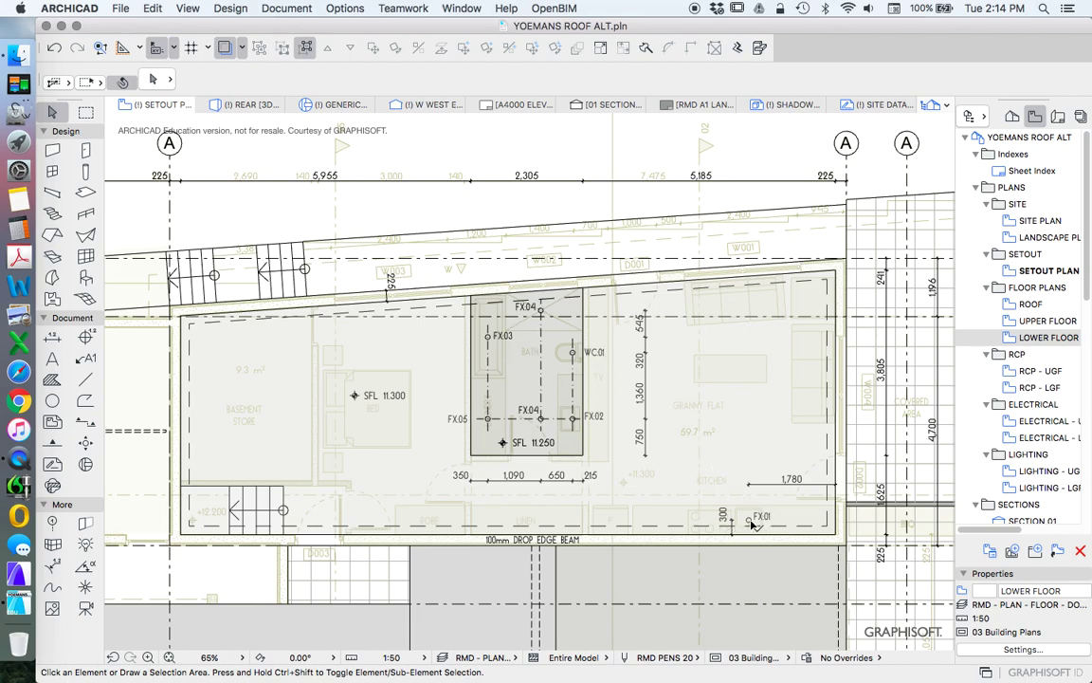
left_click(224, 48)
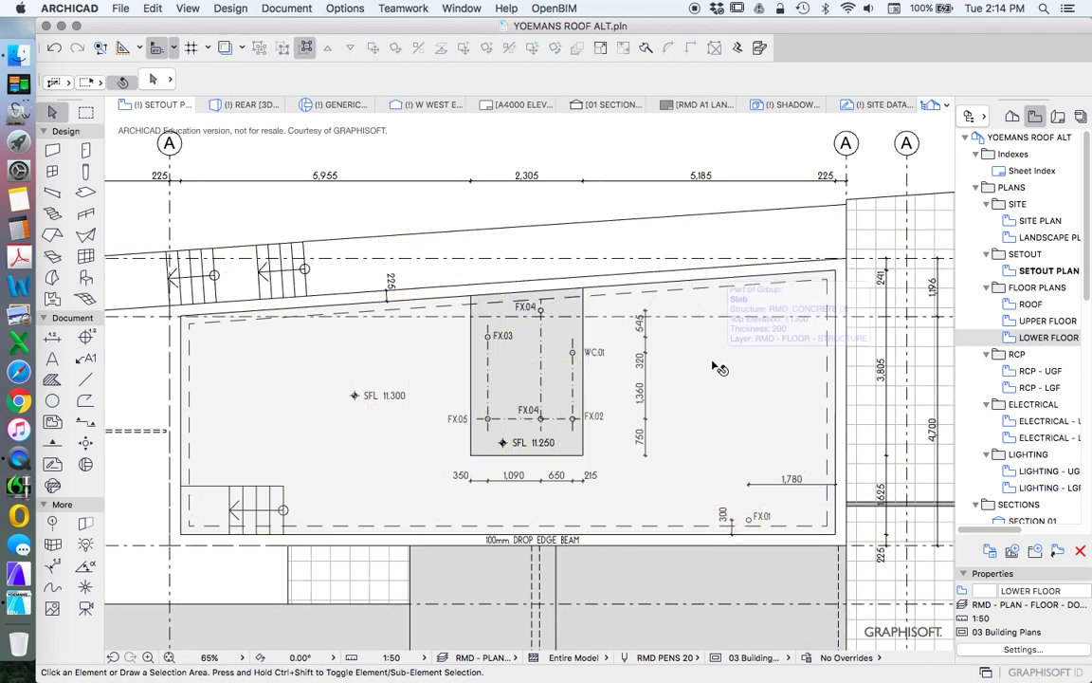
- Inspect the main floor slab's thickness and elevation settings, and select the recessed bathroom slab for comparison
left_click(762, 377)
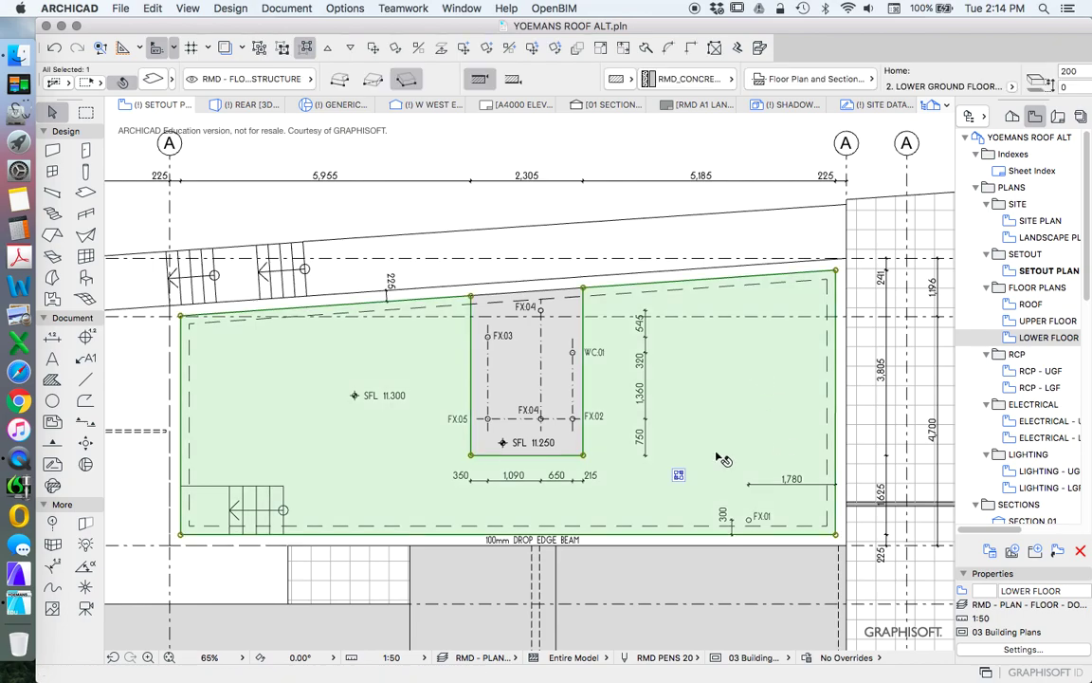
left_click(154, 80)
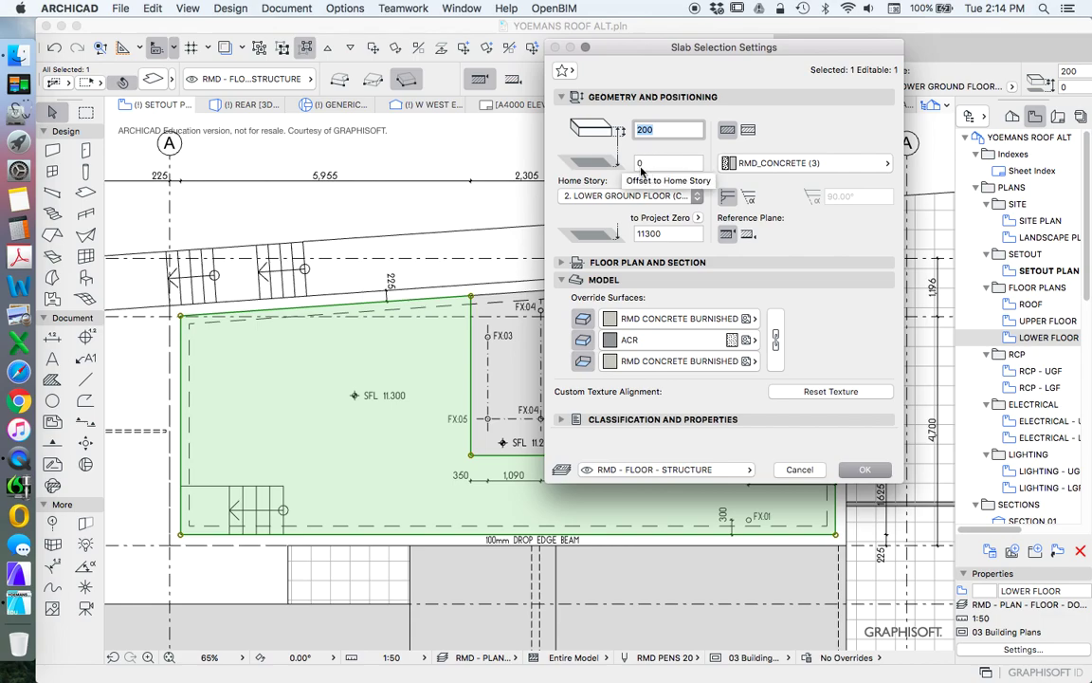
key("Return")
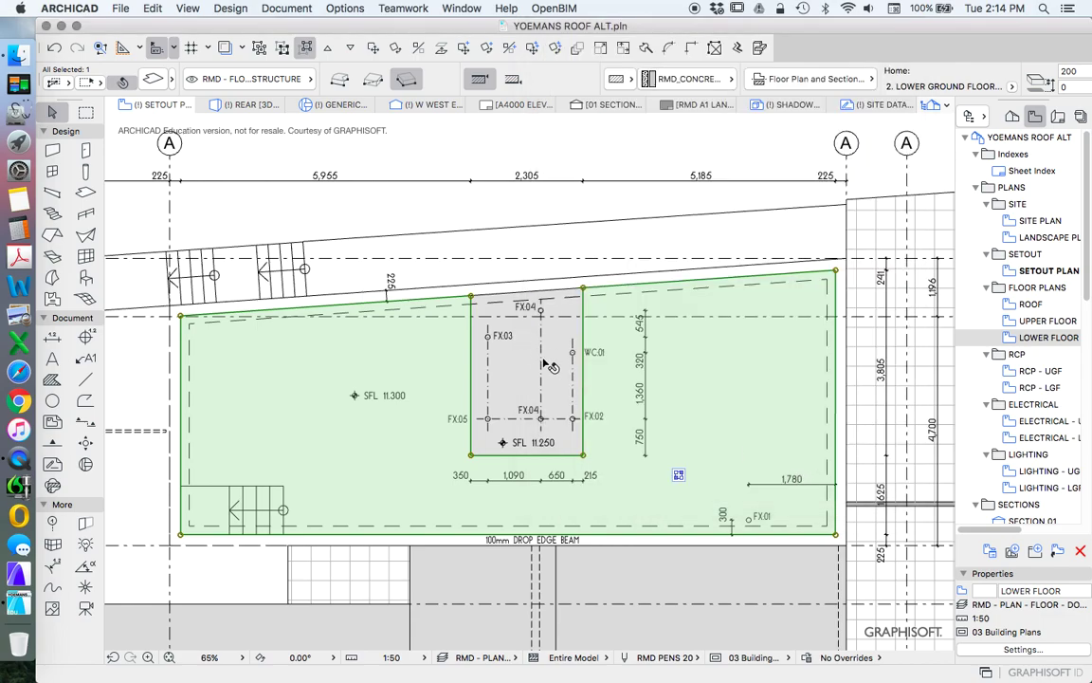
left_click(532, 371)
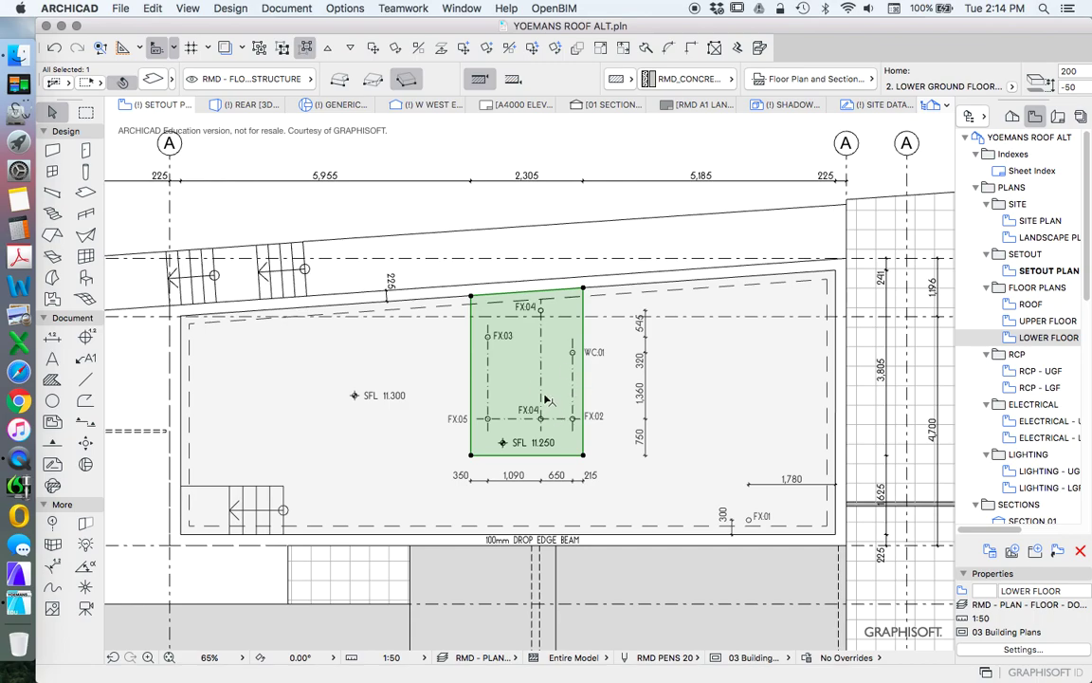
- Set the main floor slab's thickness to 120
left_click(419, 365)
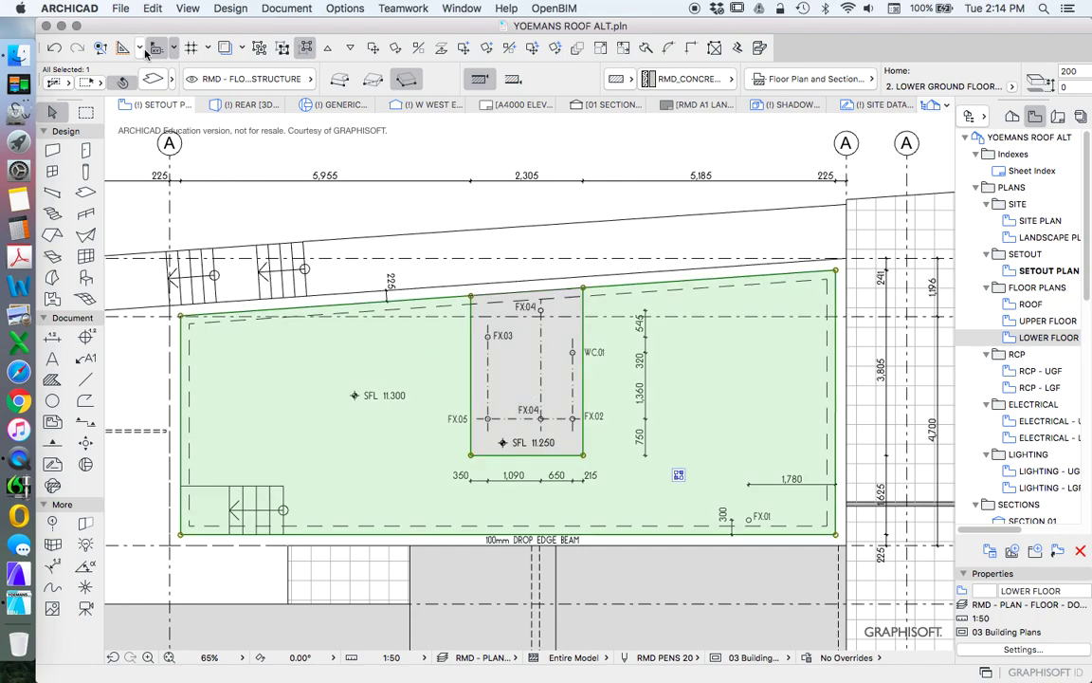
key("super+t")
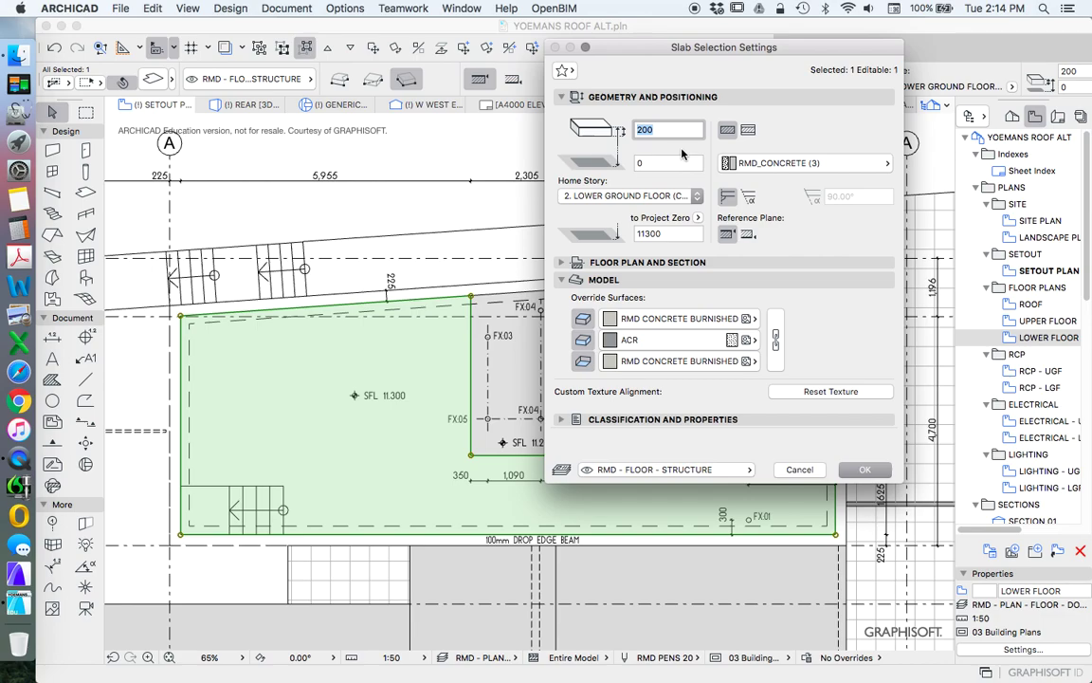
type("15120")
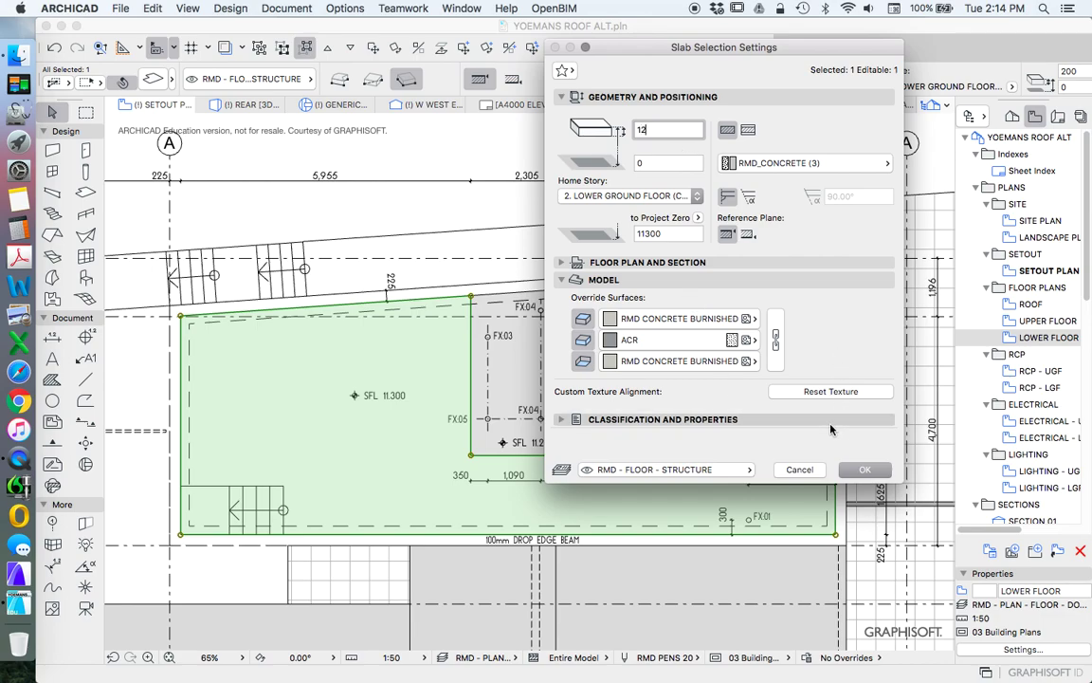
left_click(866, 470)
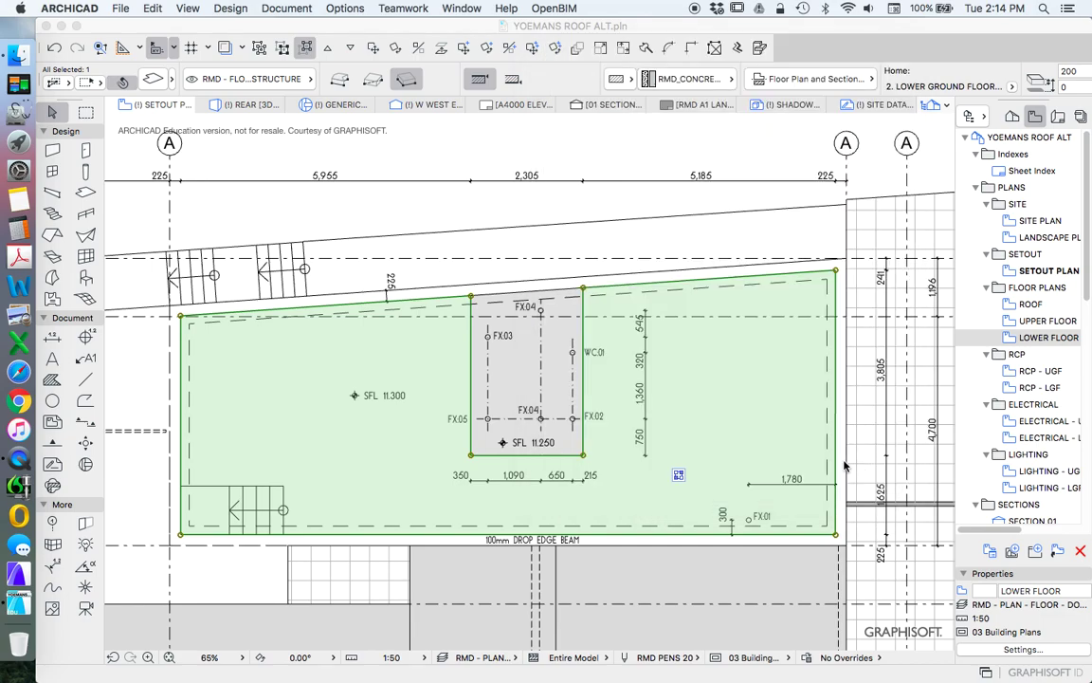
- Set the recessed bathroom slab's thickness to 120, keeping its -50 offset to the home story, and deselect it
left_click(520, 371)
left_click(153, 81)
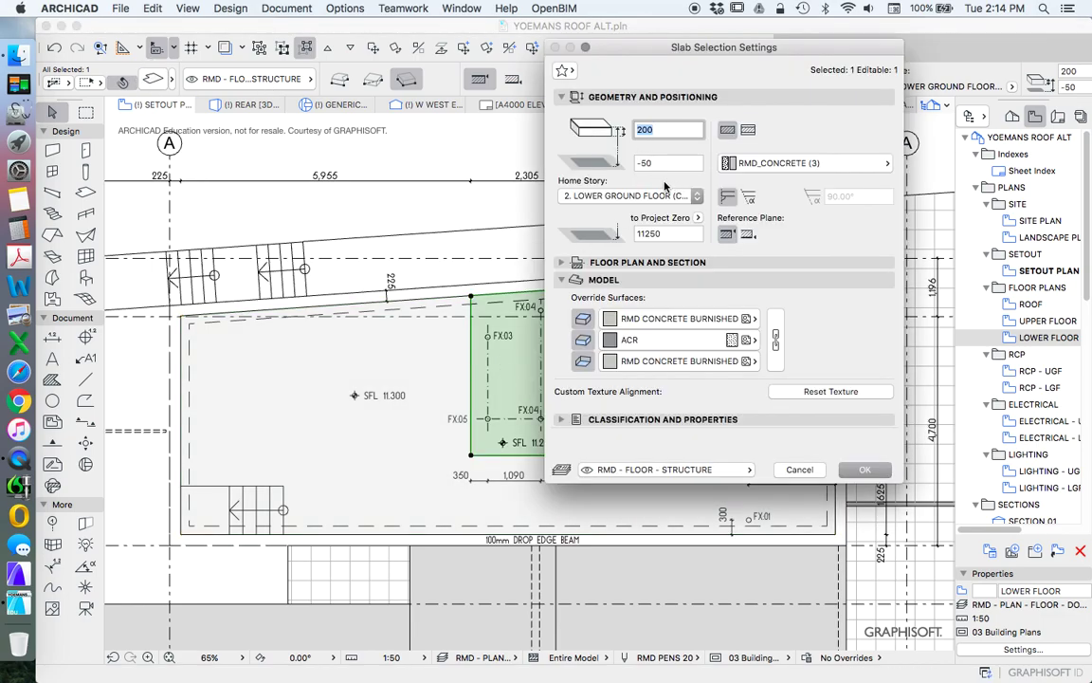
type("12")
left_click(644, 162)
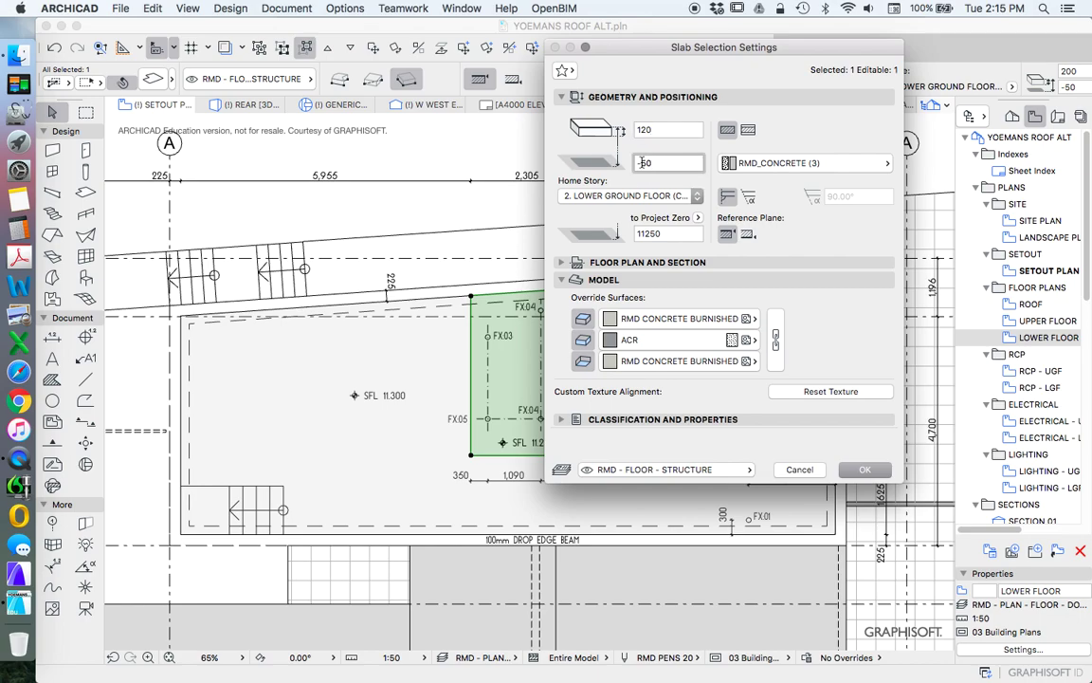
left_click(864, 469)
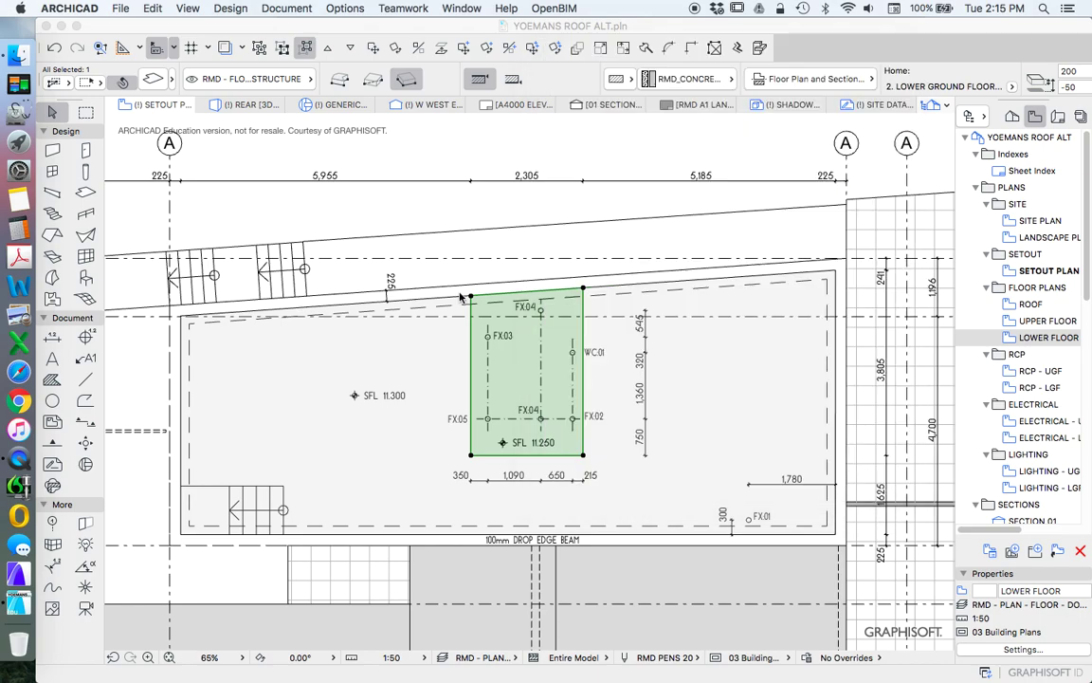
left_click(492, 213)
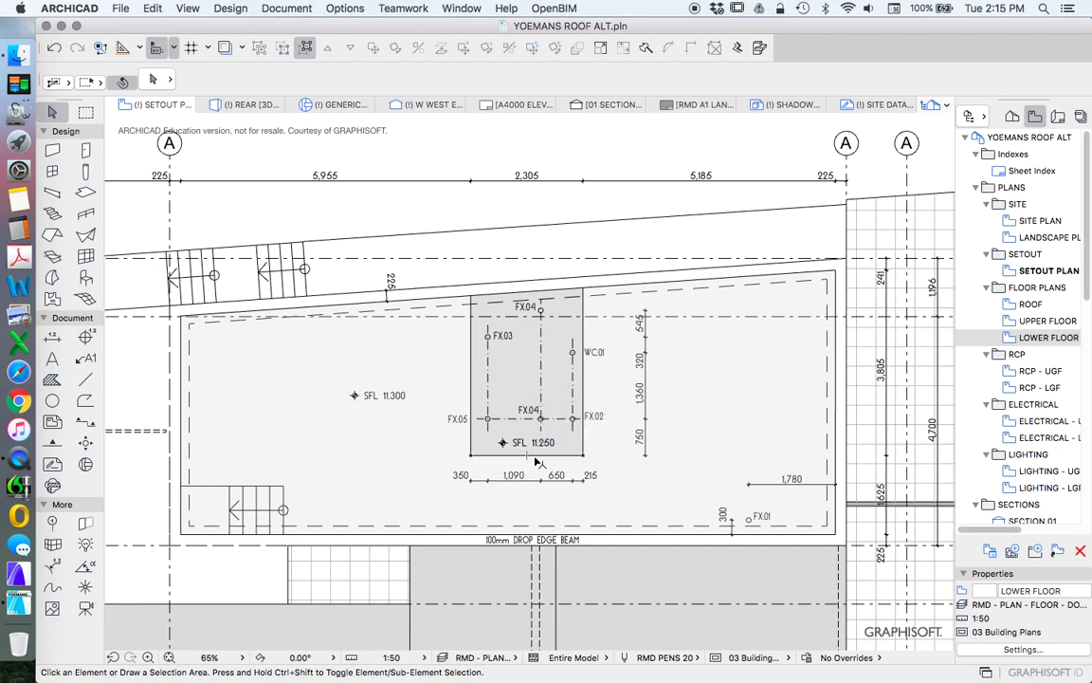
- Compare the bathroom set-down with the traced lower floor plan, and inspect the angled edge beam along the slab
left_click(224, 48)
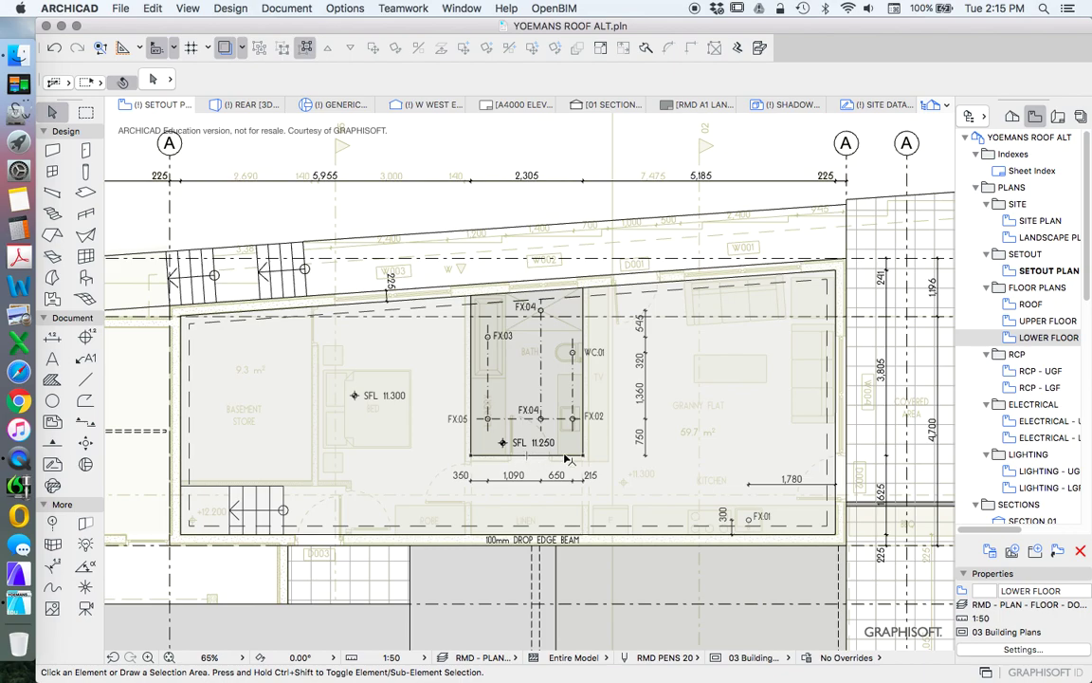
left_click(224, 47)
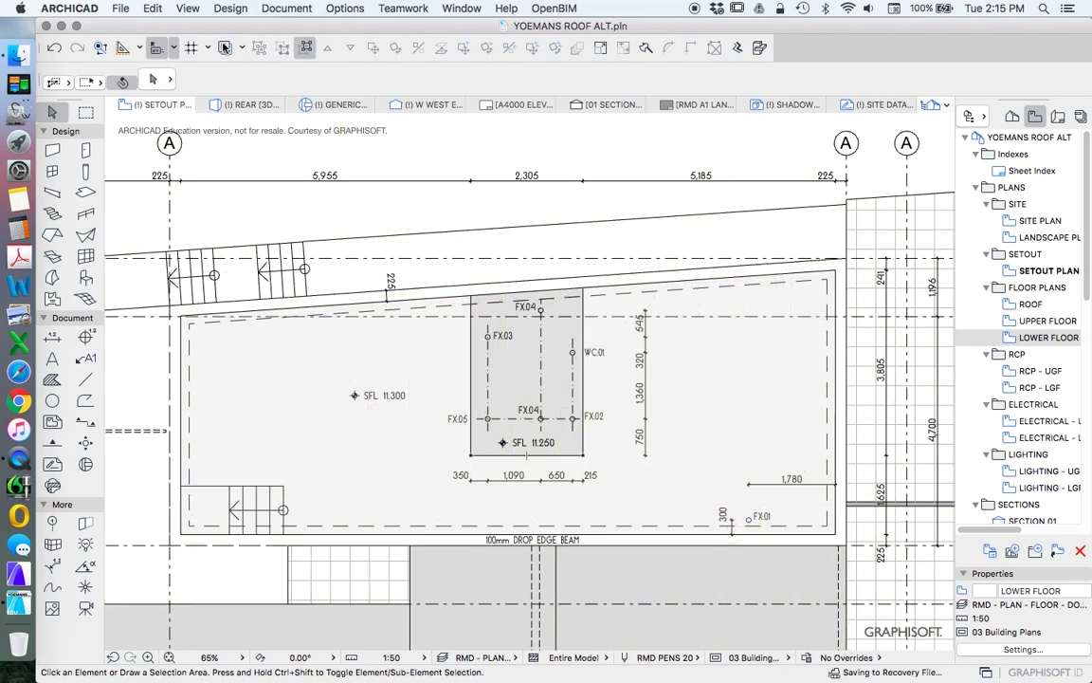
left_click(607, 280)
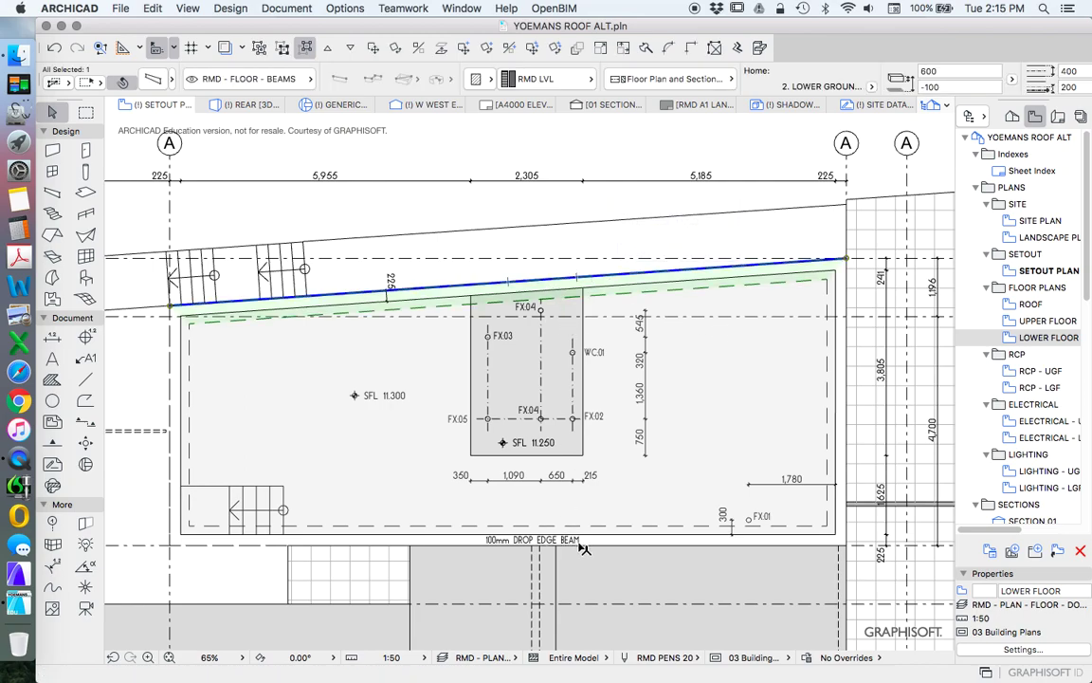
left_click(472, 152)
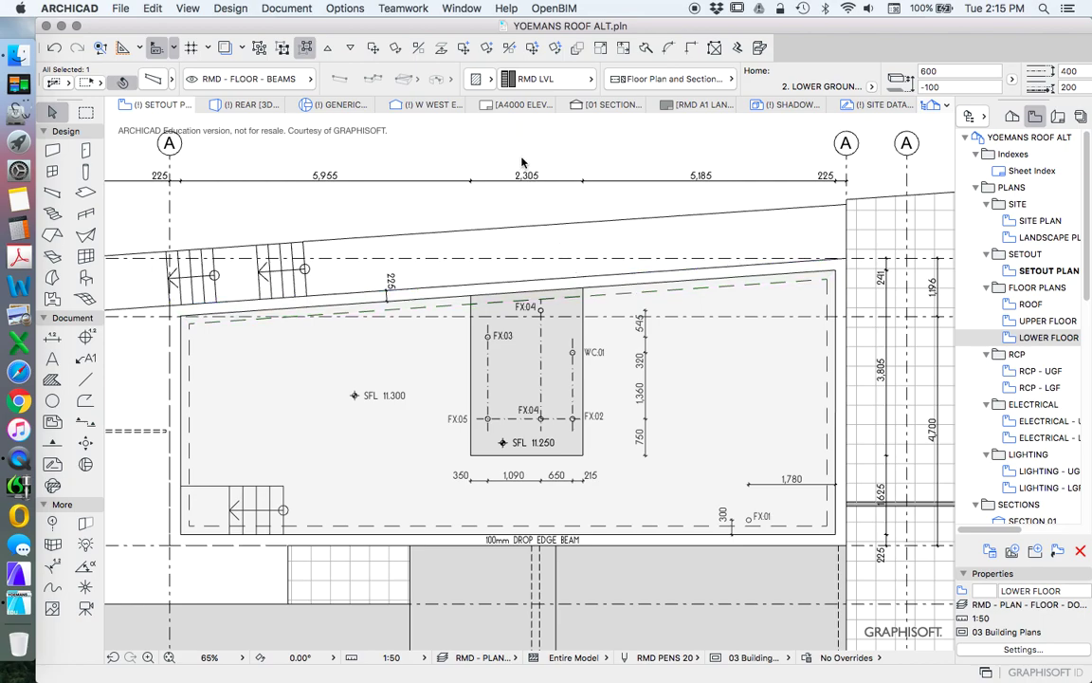
- Examine how the slab corner, edges and bathroom set-down align with the walls of the traced lower floor plan
left_click(225, 48)
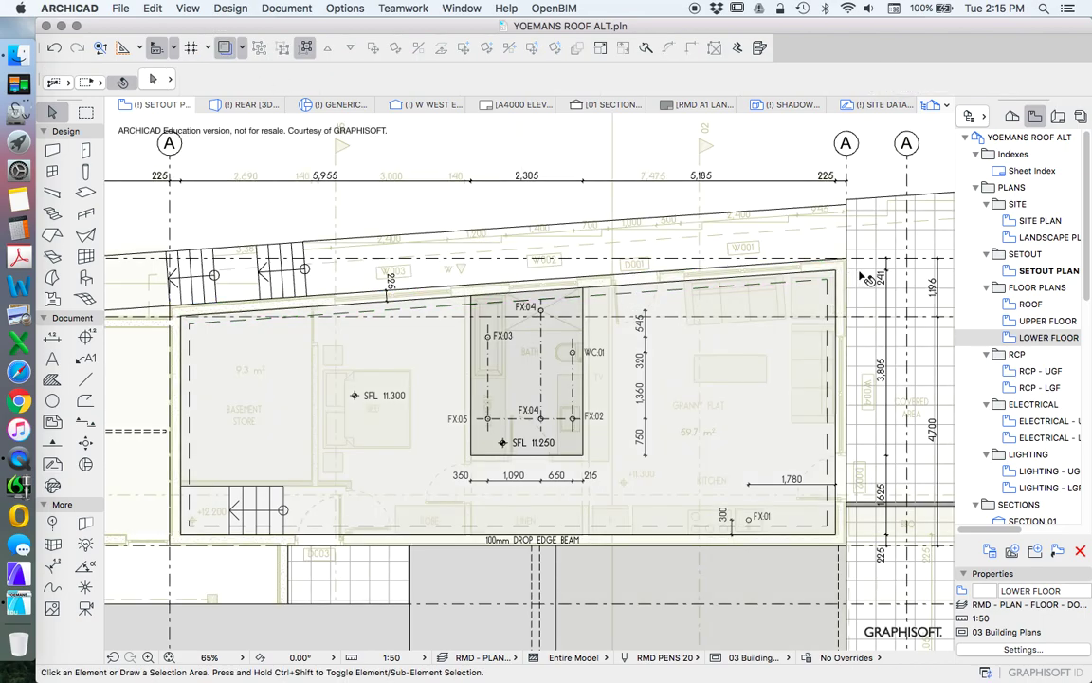
scroll(853, 270, "up", 10)
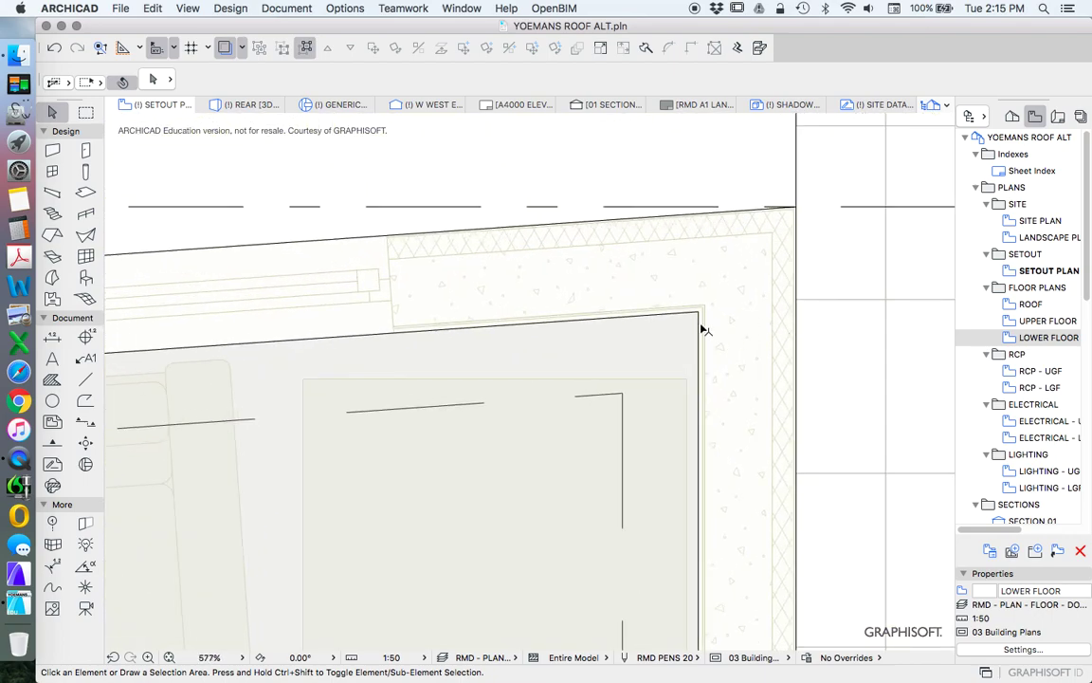
scroll(763, 307, "down", 8)
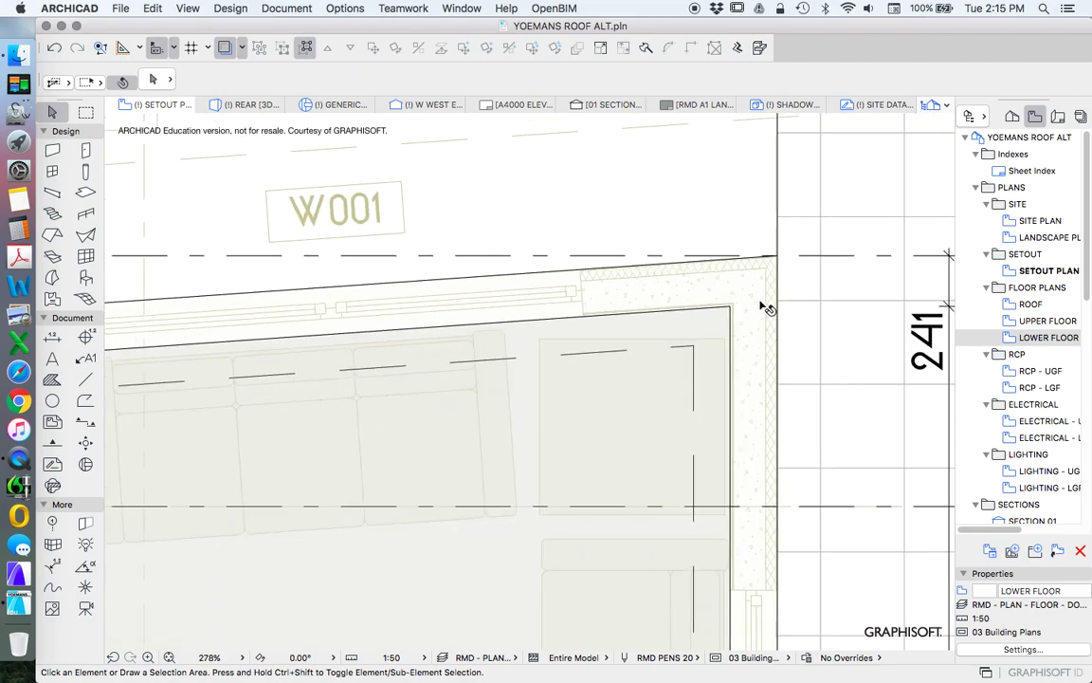
scroll(773, 359, "down", 3)
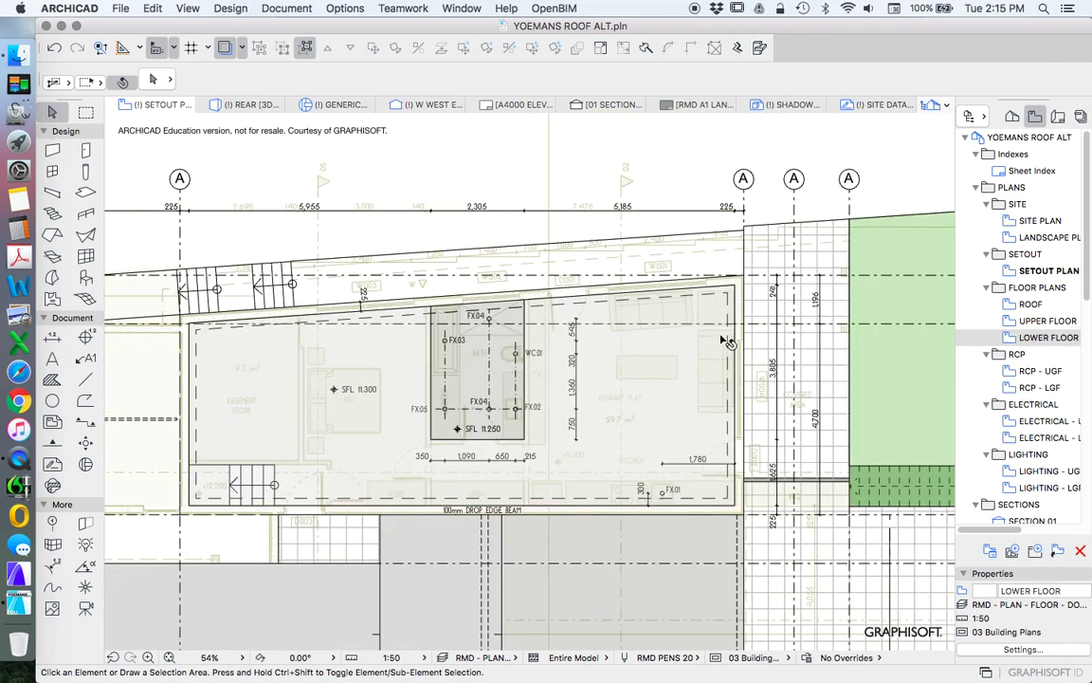
scroll(704, 380, "up", 1)
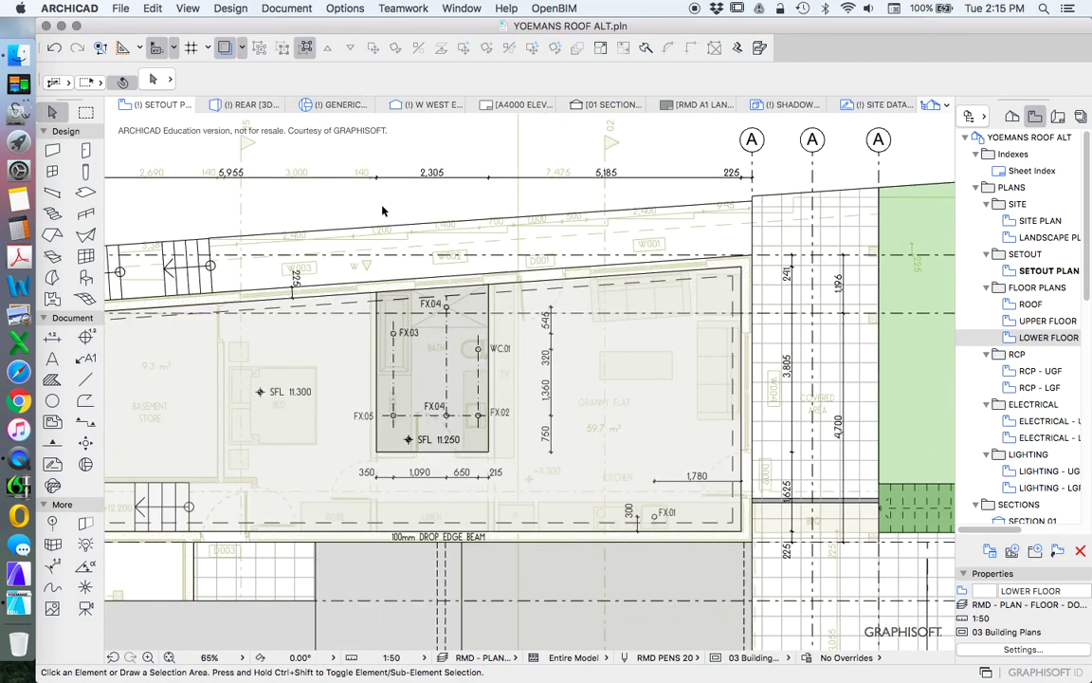
scroll(499, 267, "up", 2)
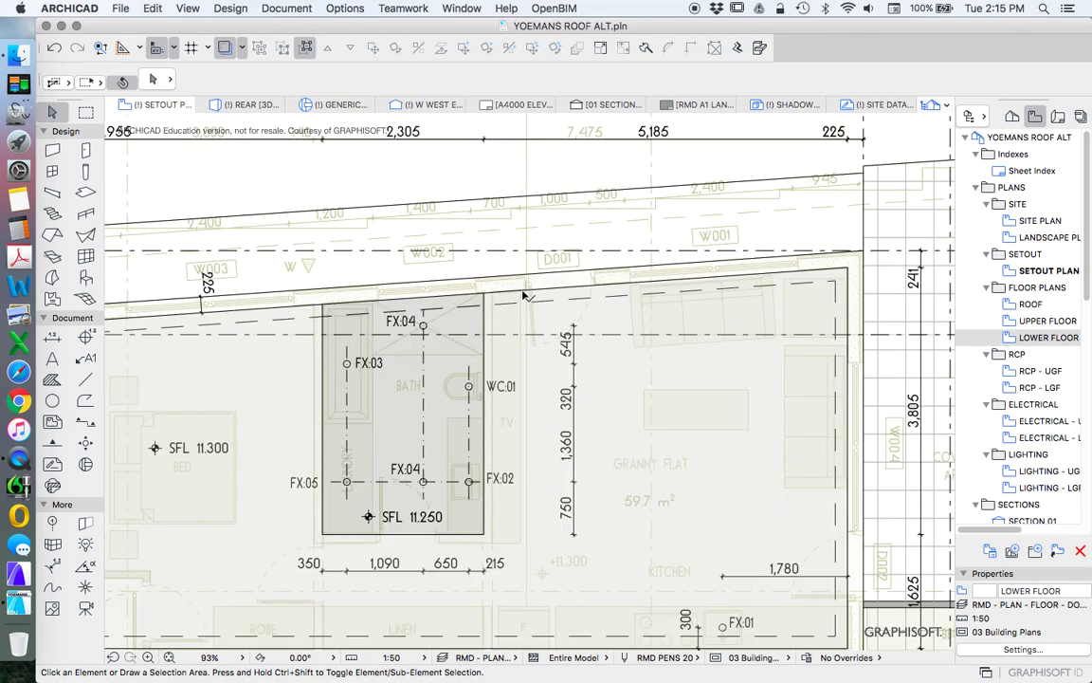
scroll(537, 270, "down", 4)
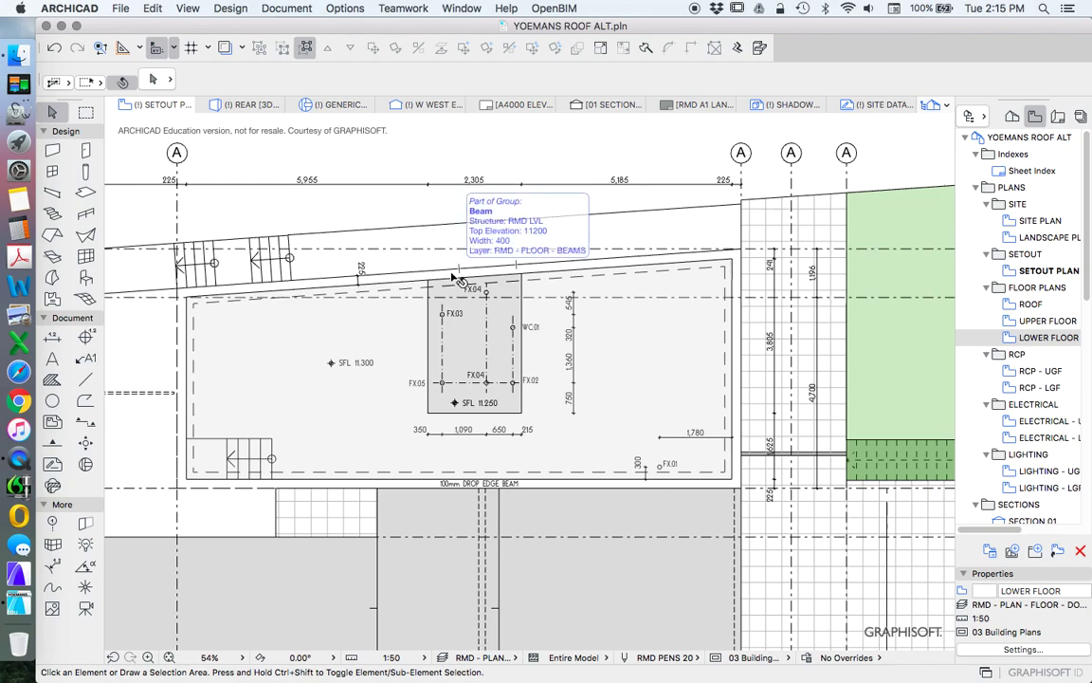
- Check the settings of the angled edge beam along the slab's upper edge, and deselect it
left_click(711, 278)
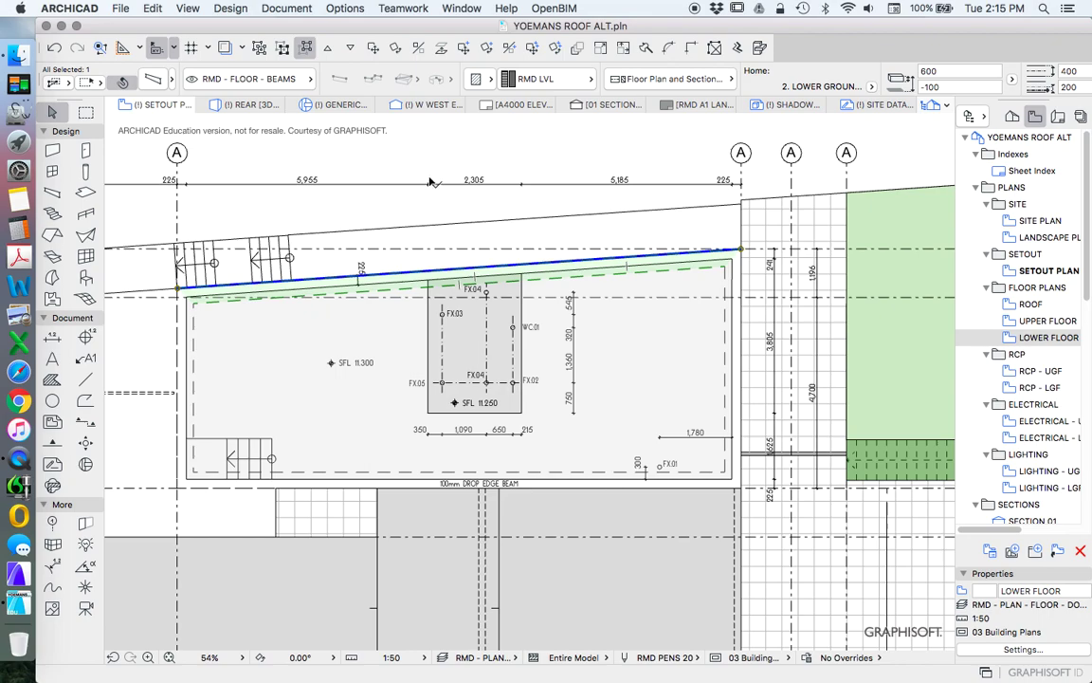
key("Escape")
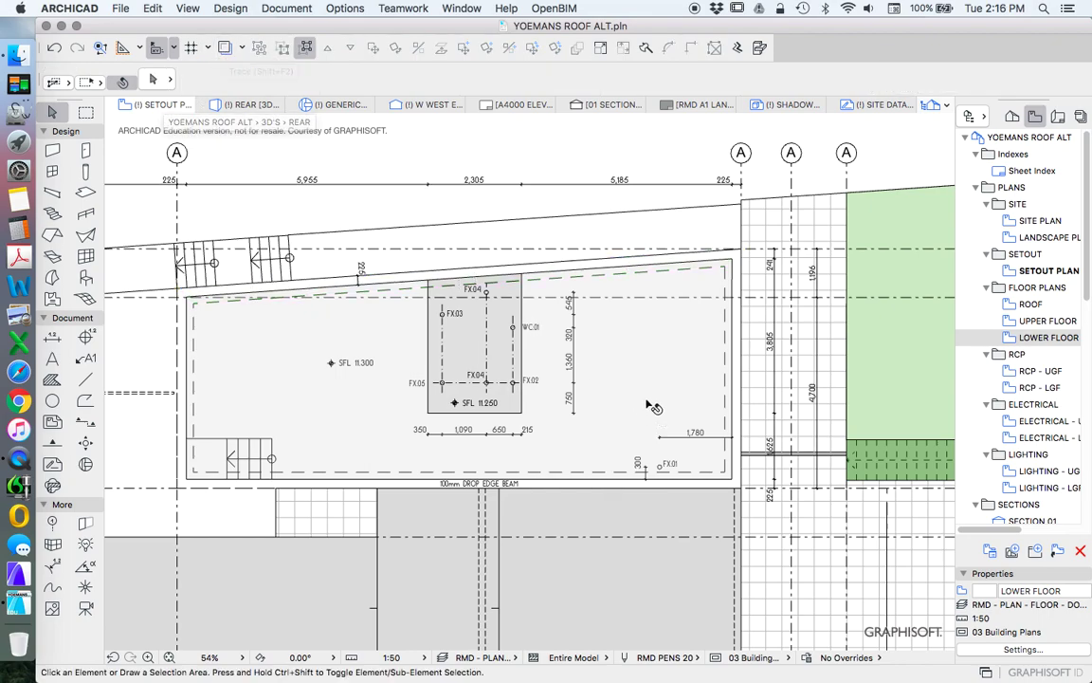
- Rename the second and third vertical gridlines, counted from the left end of the plan, as B and C
scroll(675, 400, "down", 2)
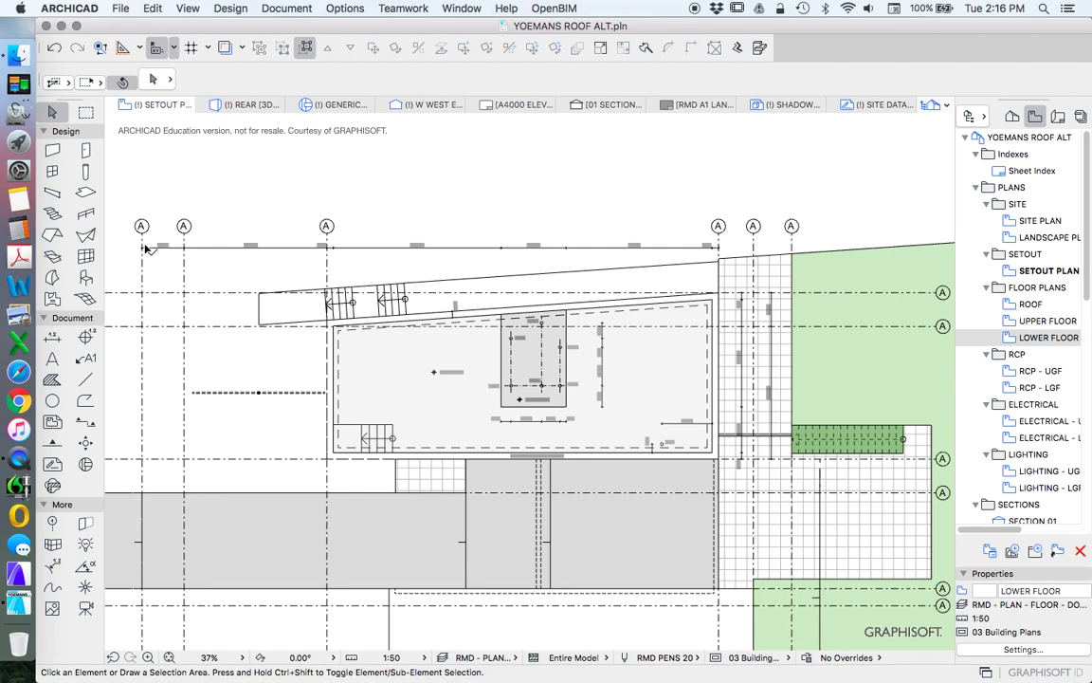
scroll(194, 252, "down", 3)
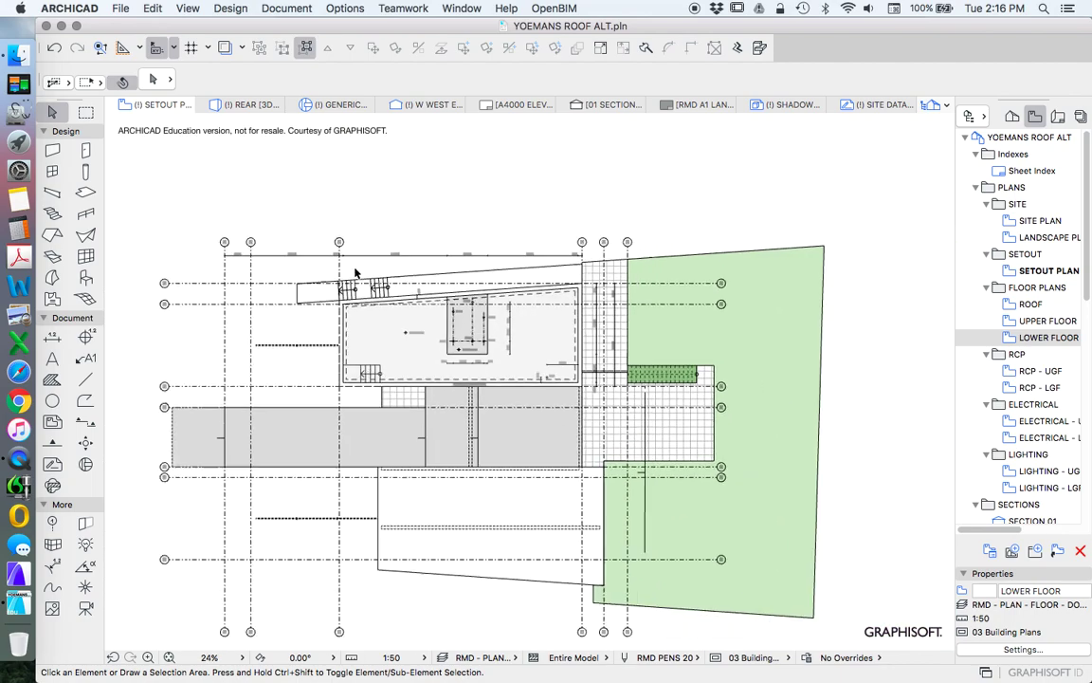
scroll(204, 273, "up", 2)
left_click(210, 272)
scroll(214, 276, "up", 3)
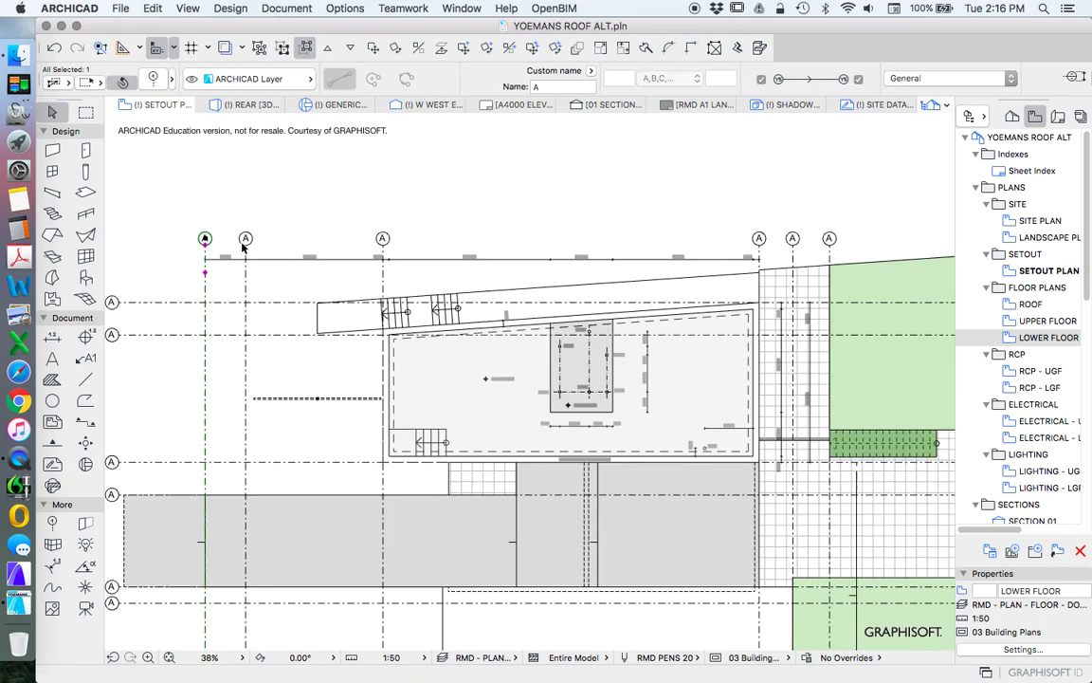
scroll(255, 262, "down", 1)
scroll(248, 273, "up", 1)
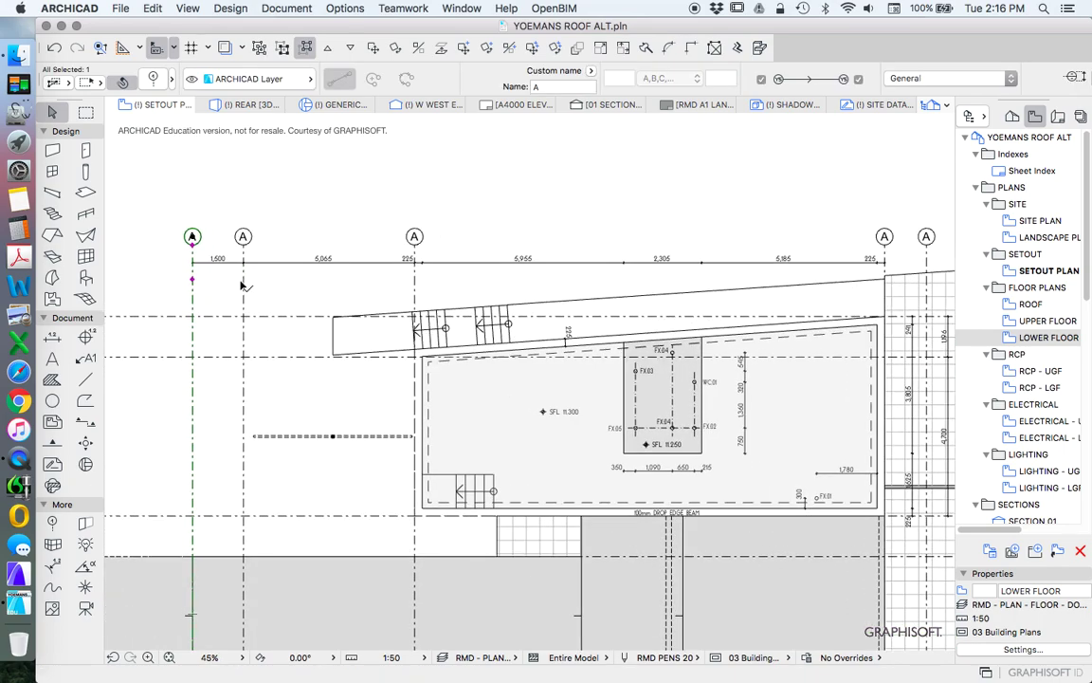
key("Tab")
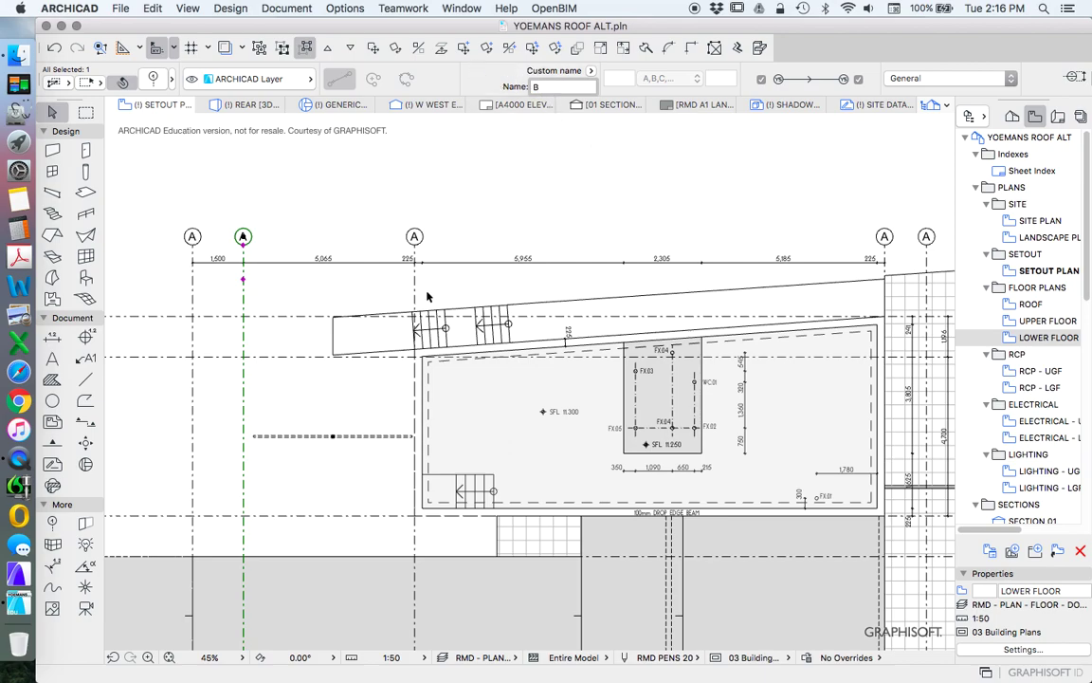
key("super+z")
- Rename the vertical gridline at the slab's right end as D and deselect it
left_click(884, 237)
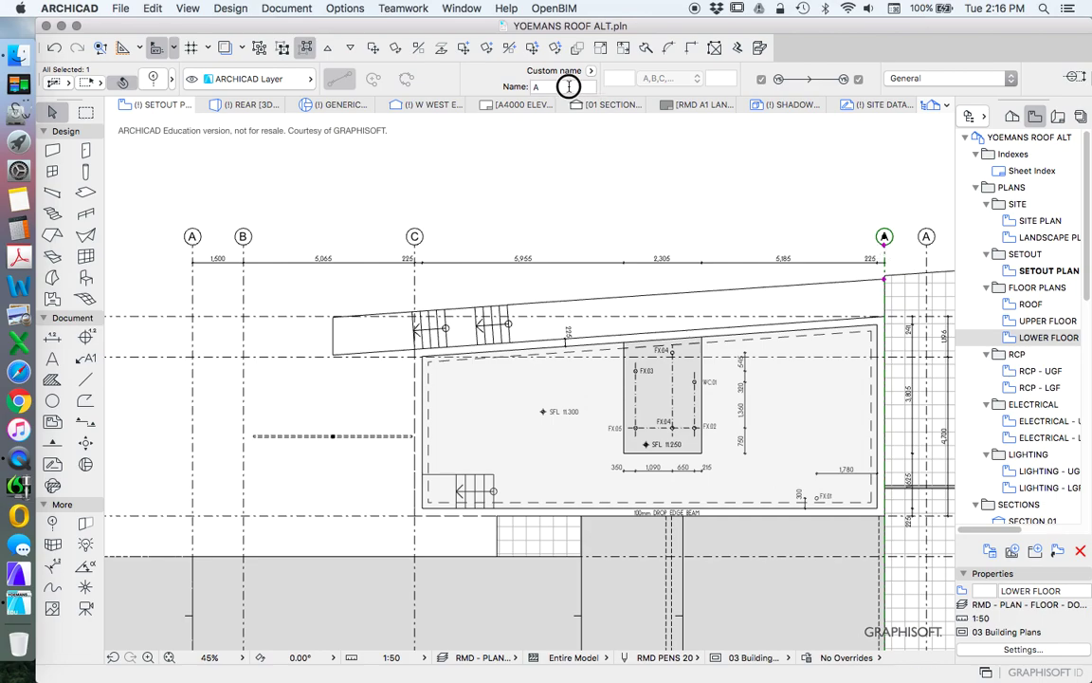
double_click(569, 86)
type("D")
key("Return")
left_click(674, 138)
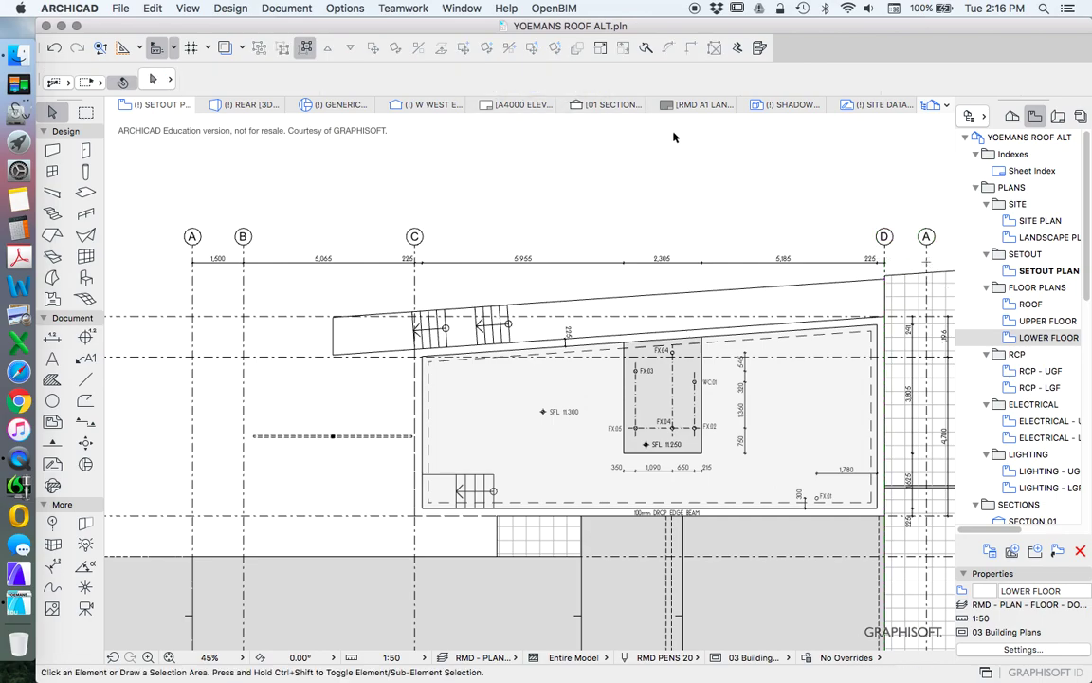
- Rename the two vertical gridlines beyond gridline D as E and F, in order toward the green area
left_click(927, 237)
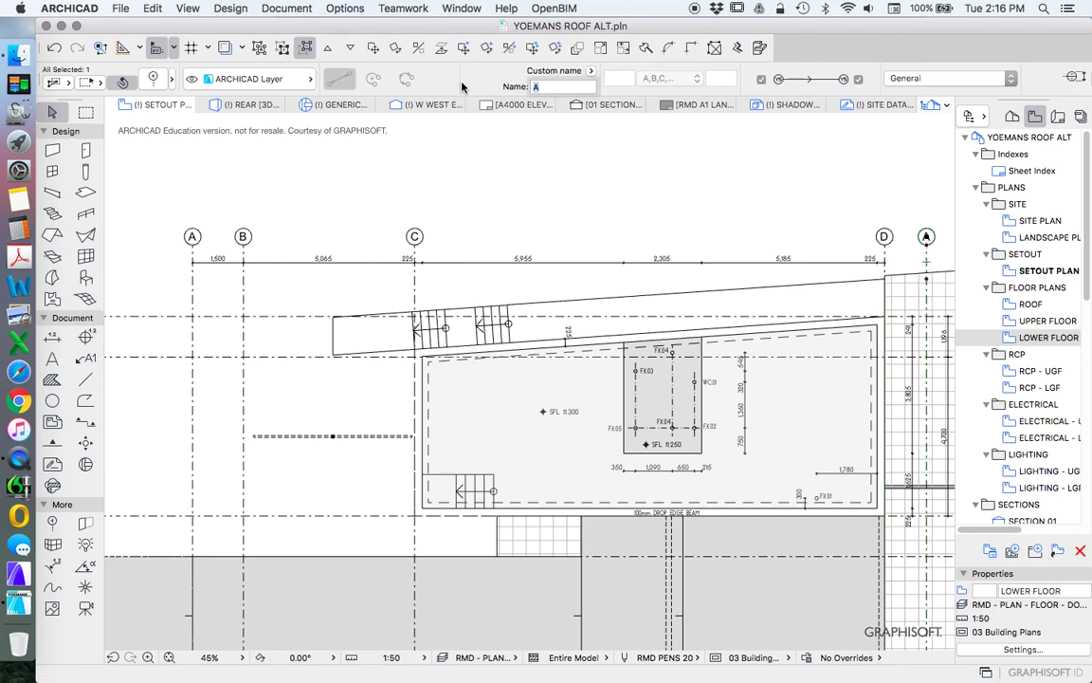
scroll(428, 175, "right", 5)
scroll(790, 225, "up", 2)
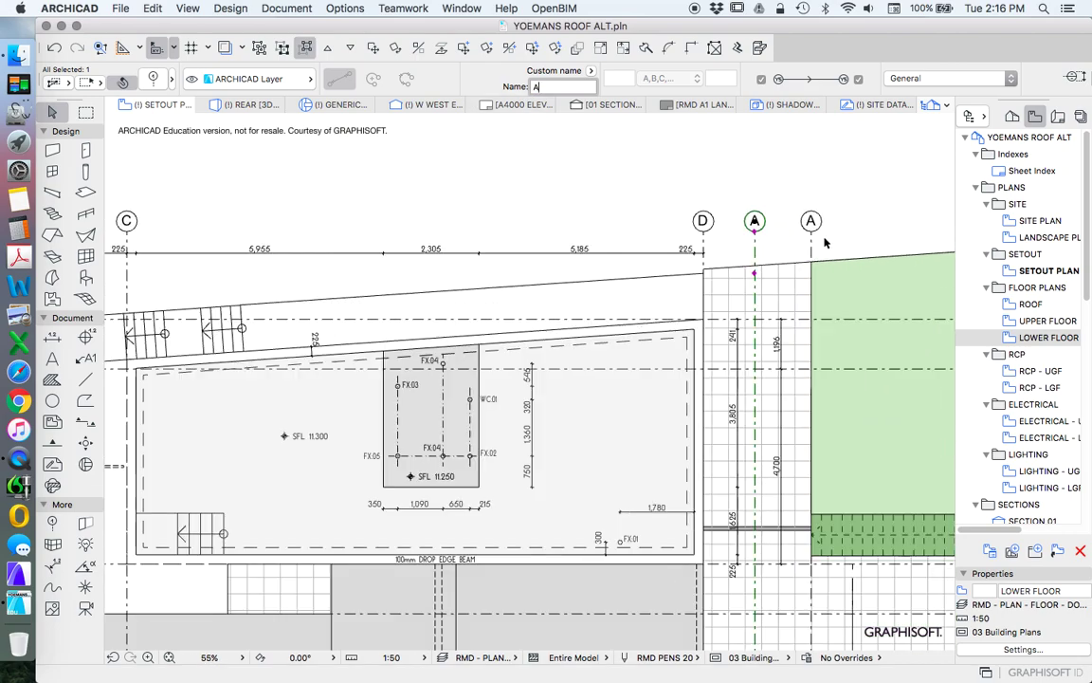
scroll(824, 244, "up", 3)
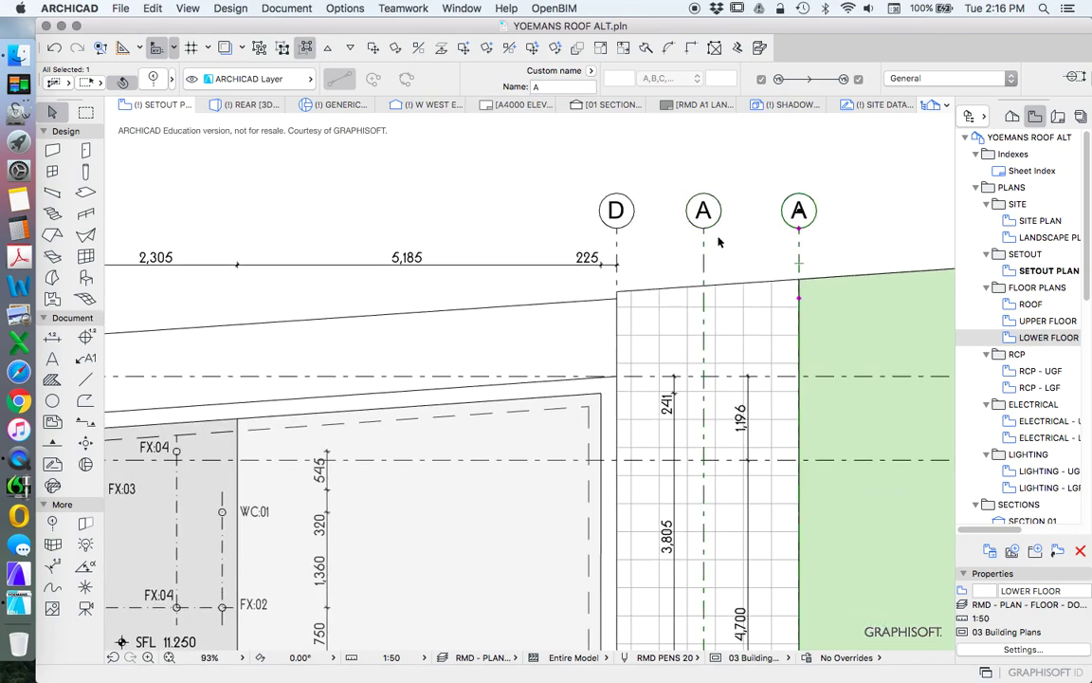
left_click(533, 87)
type("E")
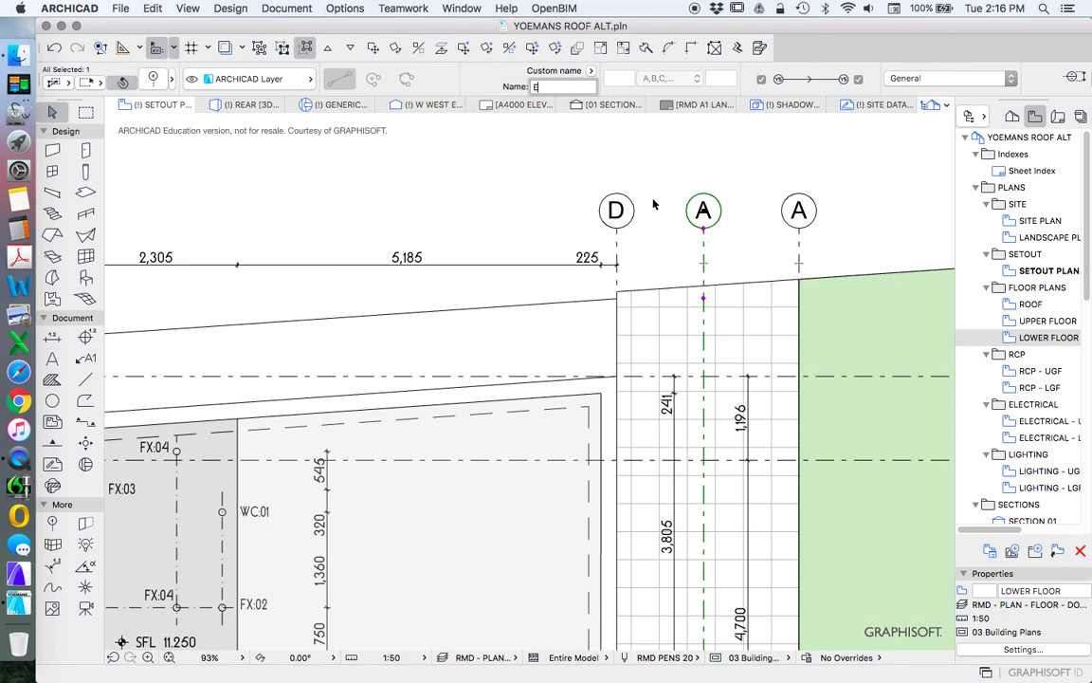
left_click(793, 246)
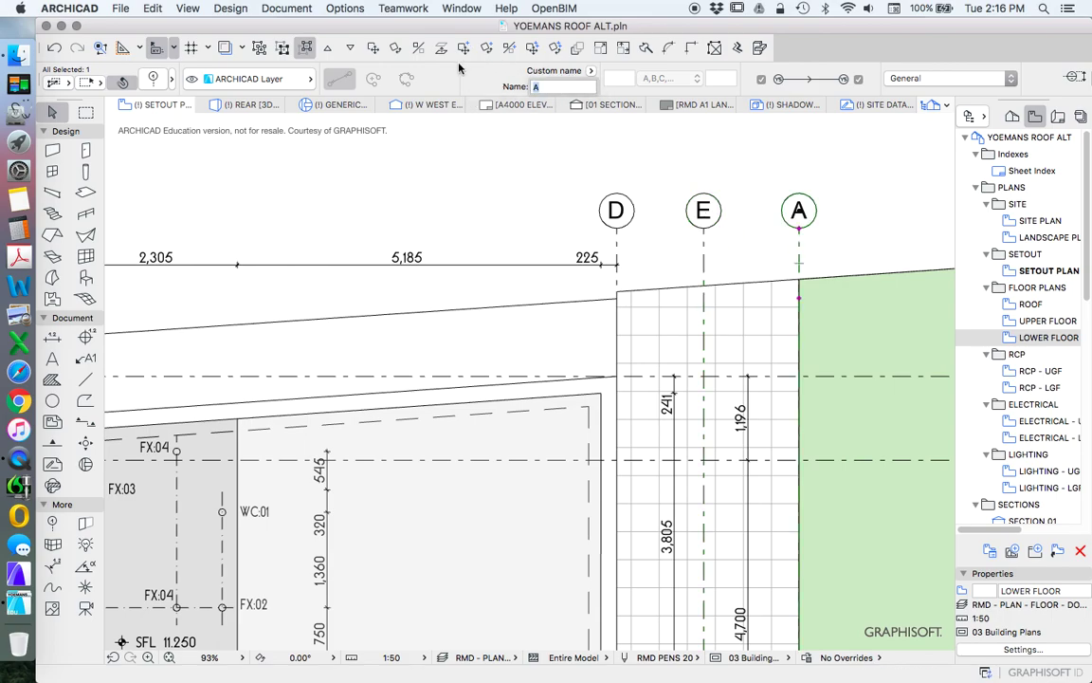
type("F")
key("Return")
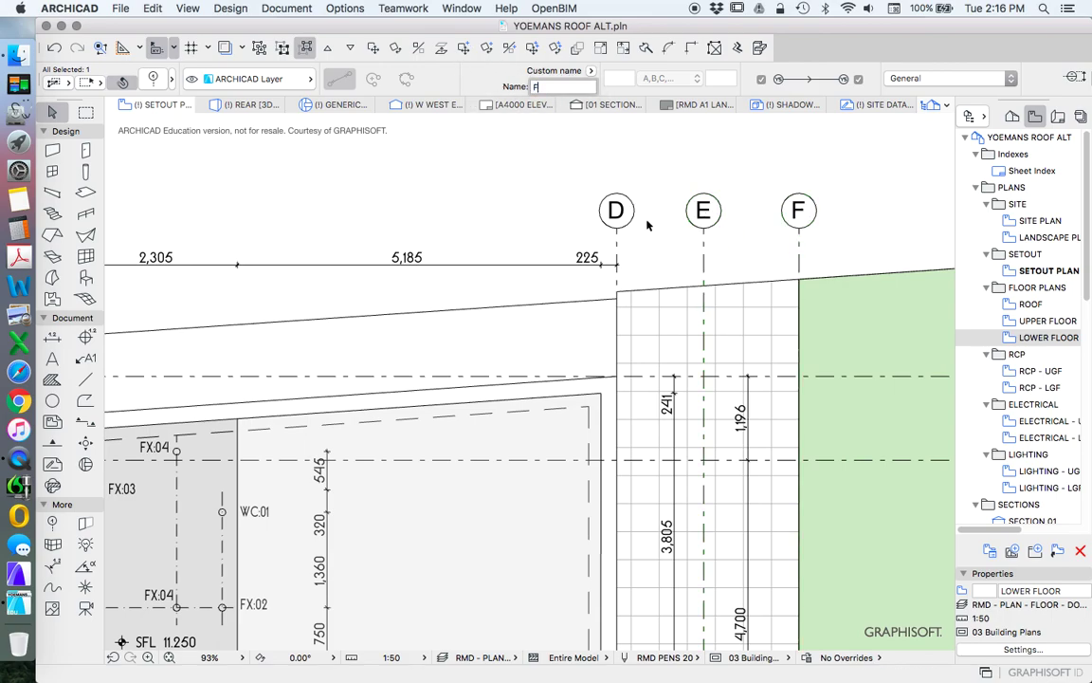
key("Escape")
- Rename the four upper horizontal gridlines 1, 2, 3 and 4 from top to bottom, and deselect the last one
scroll(551, 200, "down", 5)
scroll(211, 284, "left", 5)
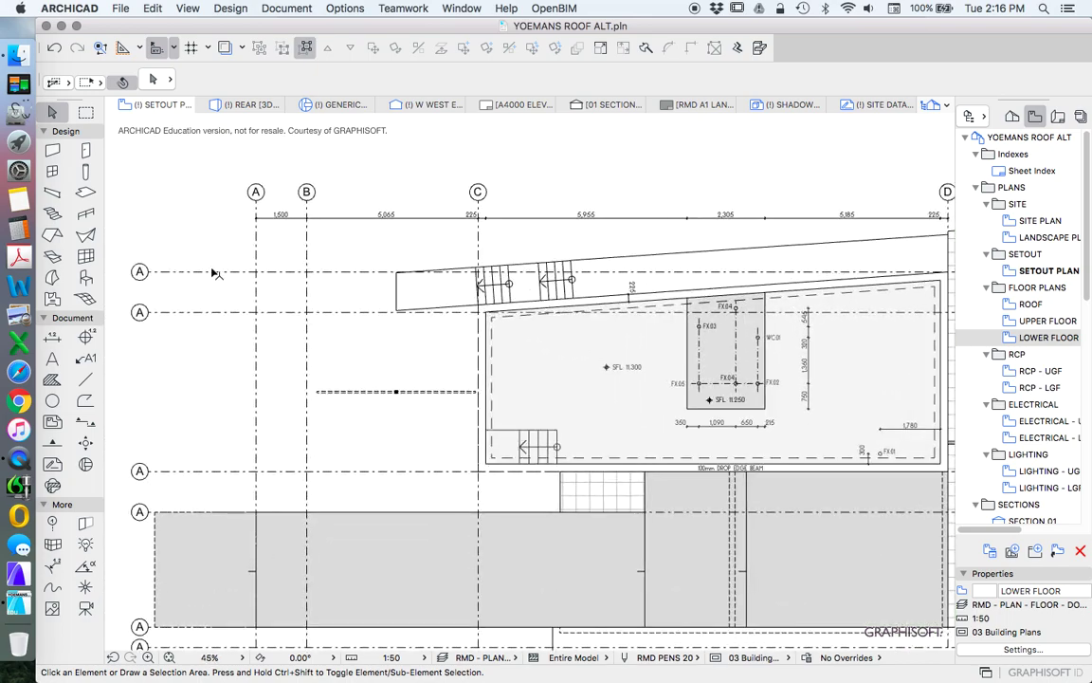
left_click(213, 272)
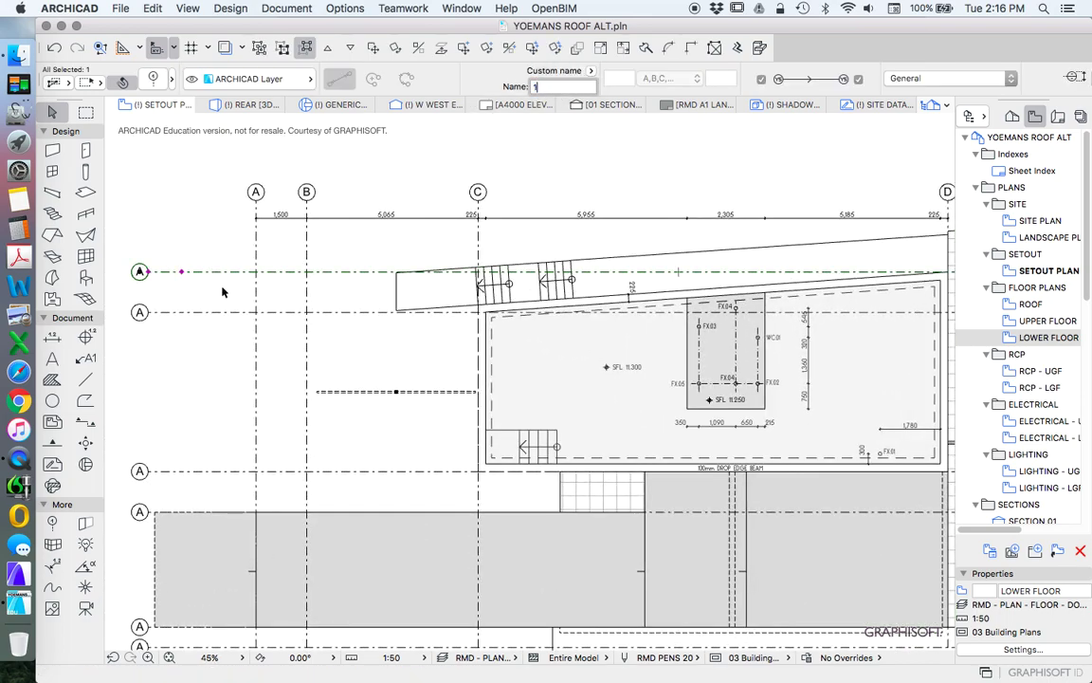
type("1")
left_click(213, 312)
type("2")
left_click(189, 471)
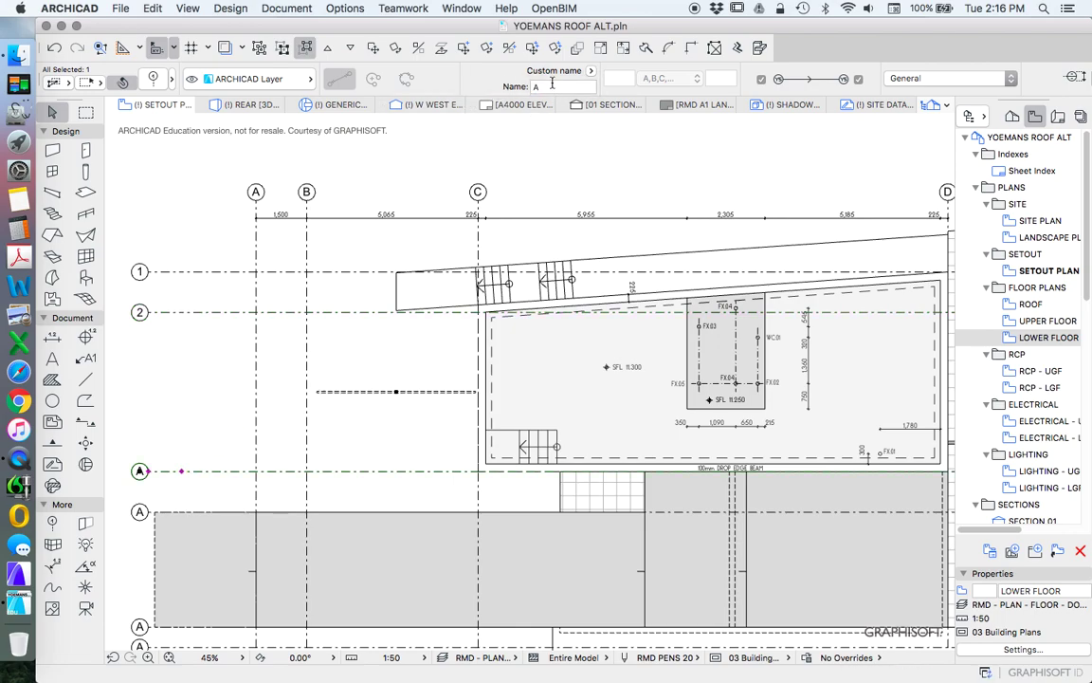
type("3")
left_click(149, 509)
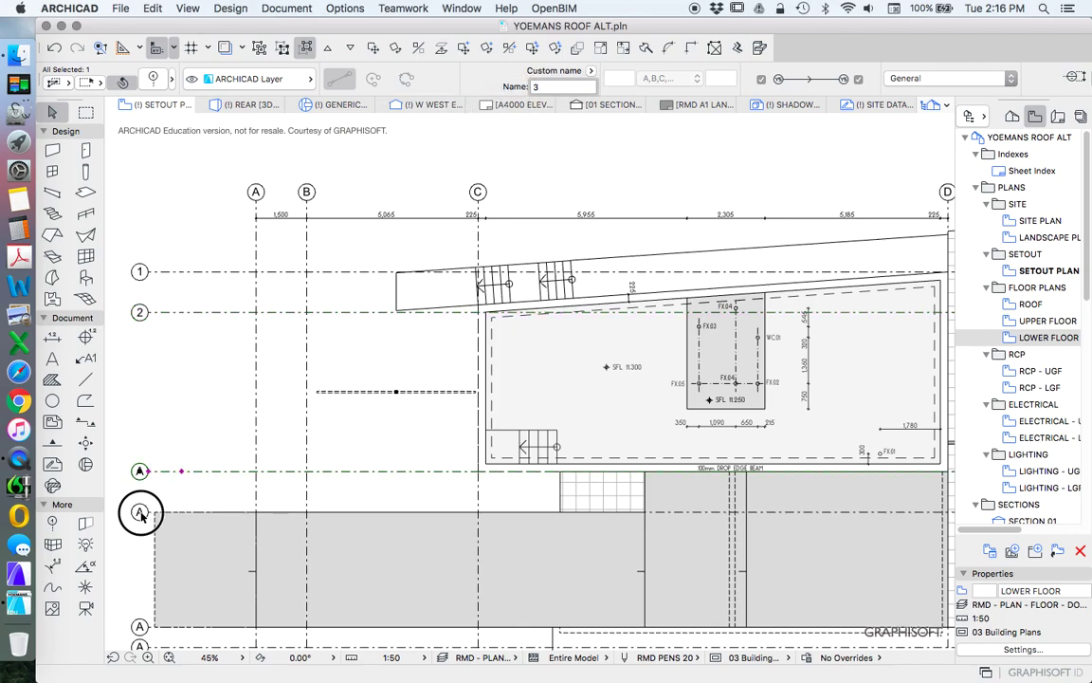
type("4")
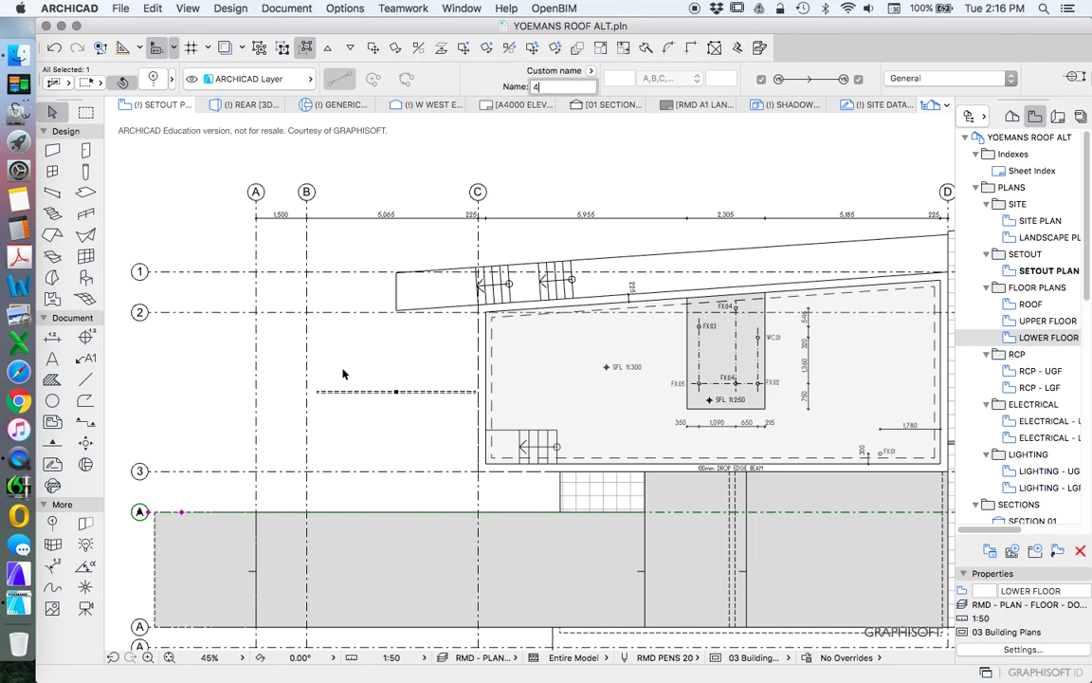
left_click(186, 228)
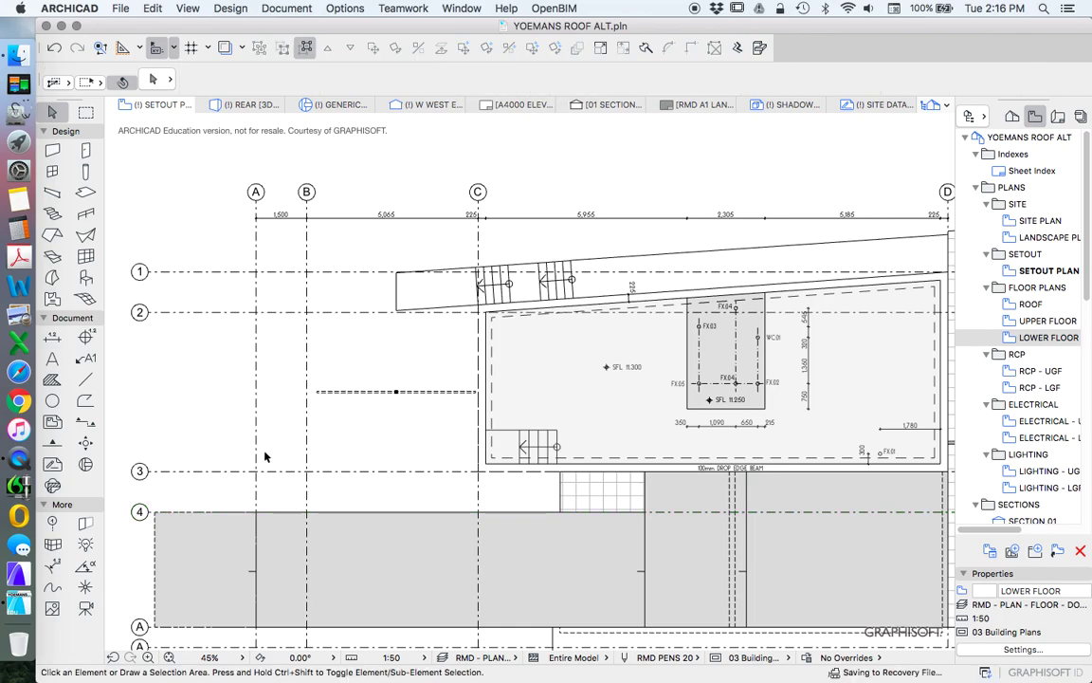
- Examine the main slab and the SFL level markers on the main slab and the bathroom set-down
scroll(263, 453, "down", 2)
scroll(597, 383, "up", 3)
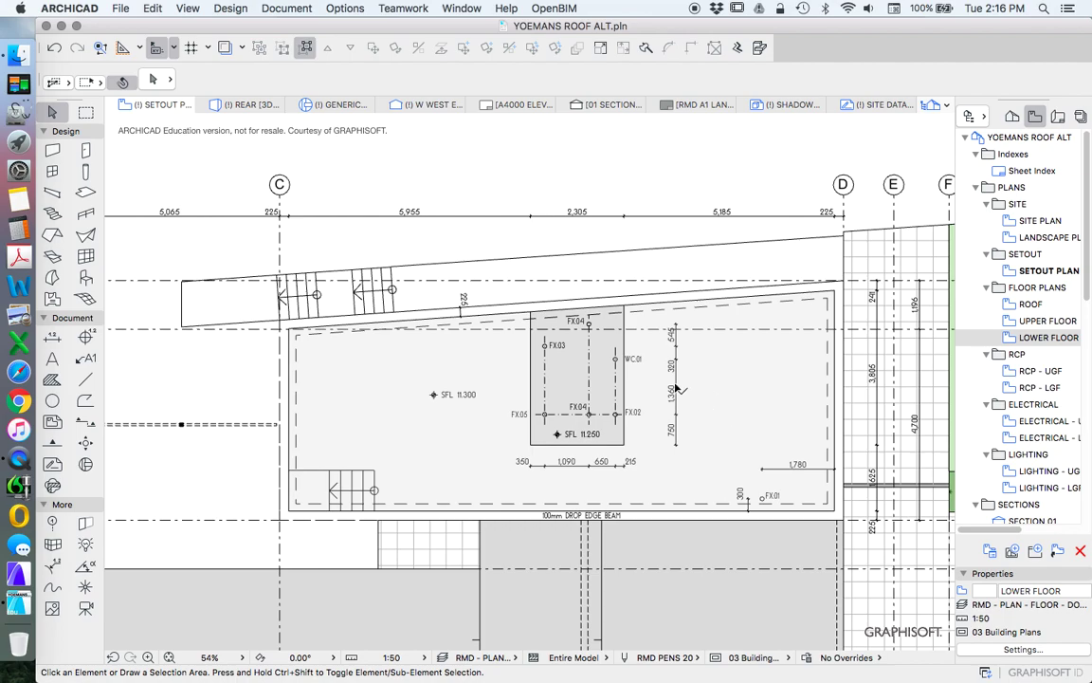
scroll(602, 412, "down", 2)
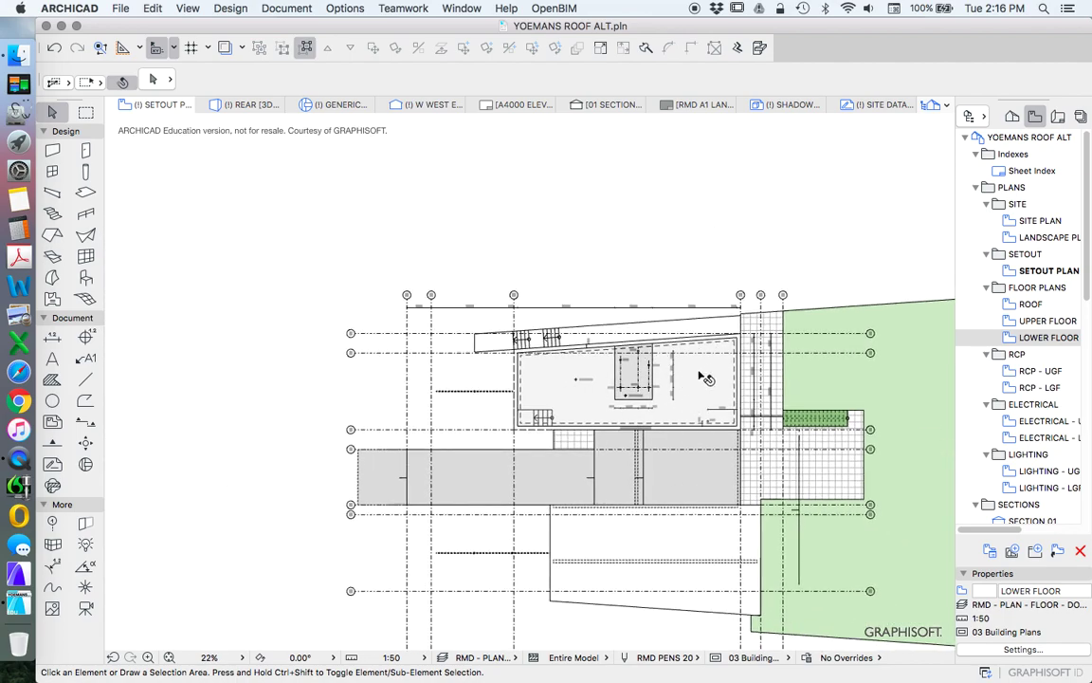
scroll(625, 352, "up", 2)
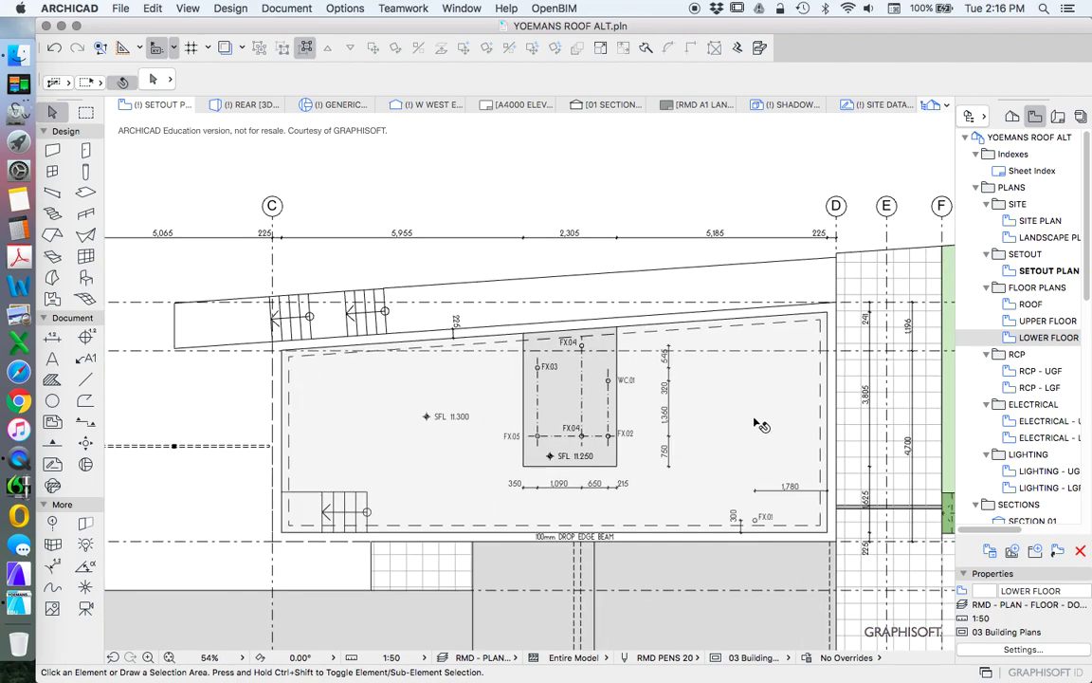
left_click(442, 437)
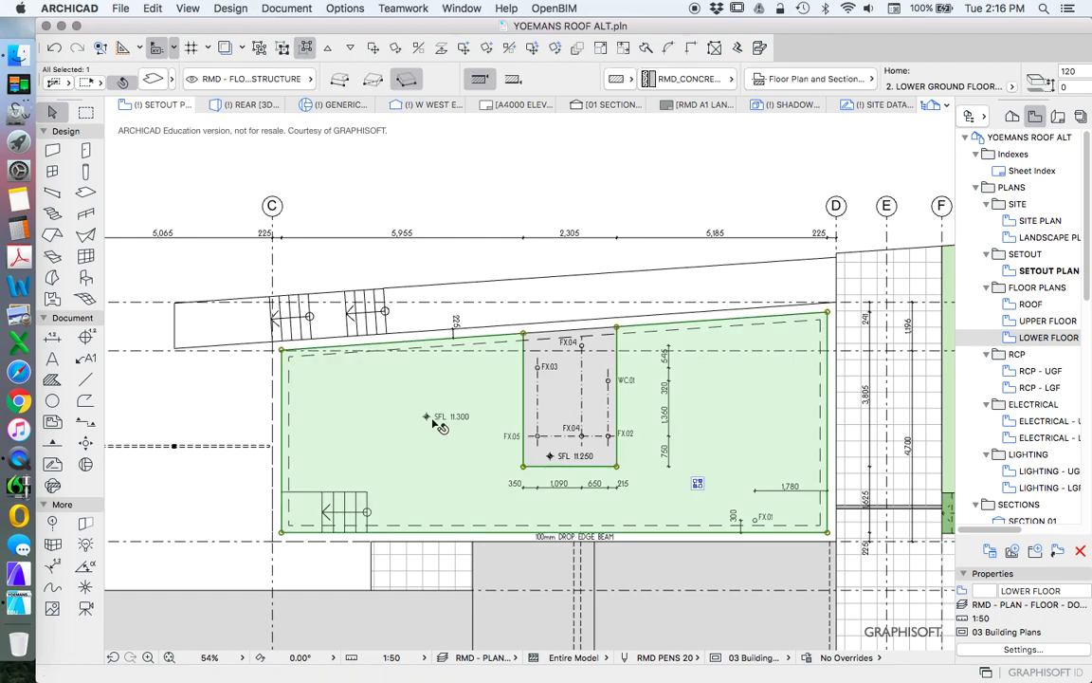
left_click(84, 336)
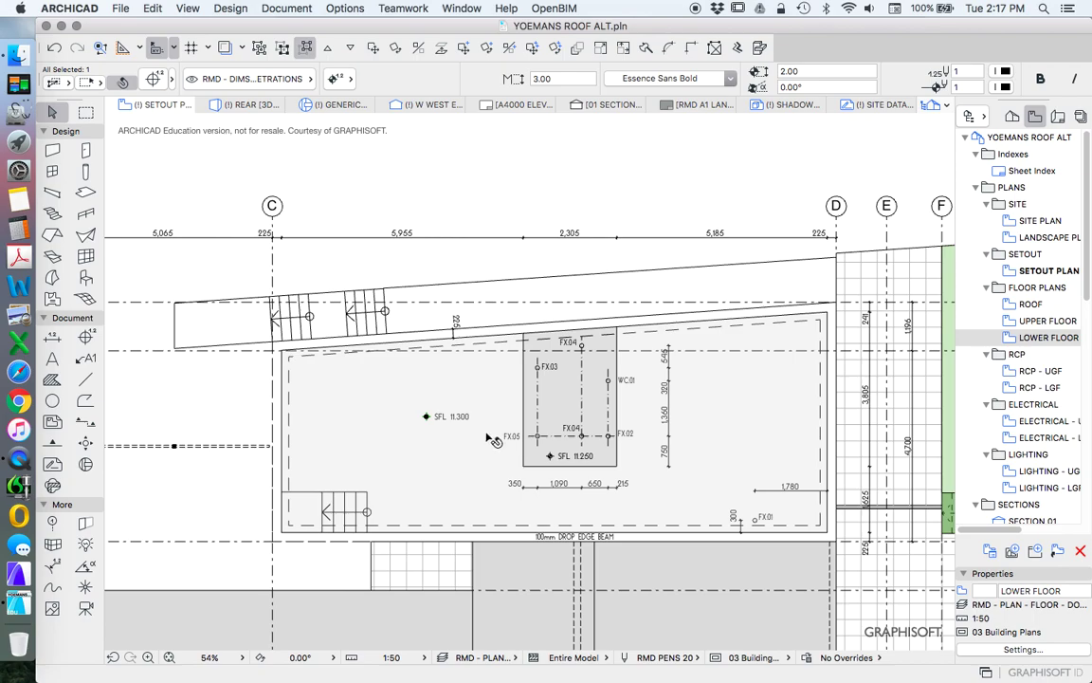
scroll(493, 439, "up", 3)
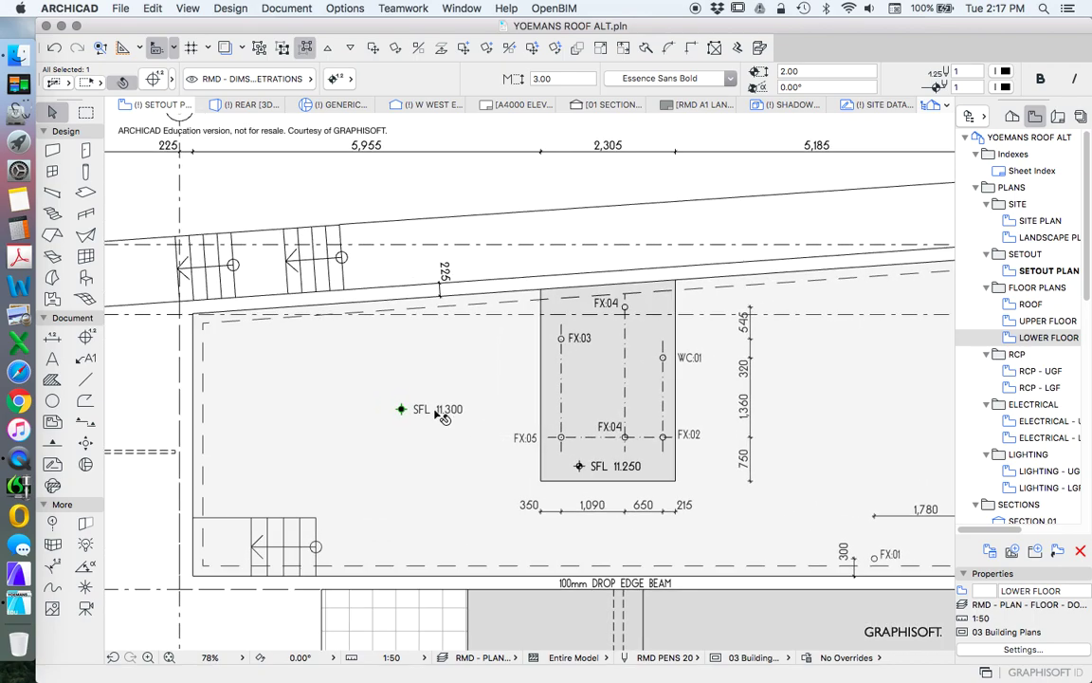
left_click(580, 467)
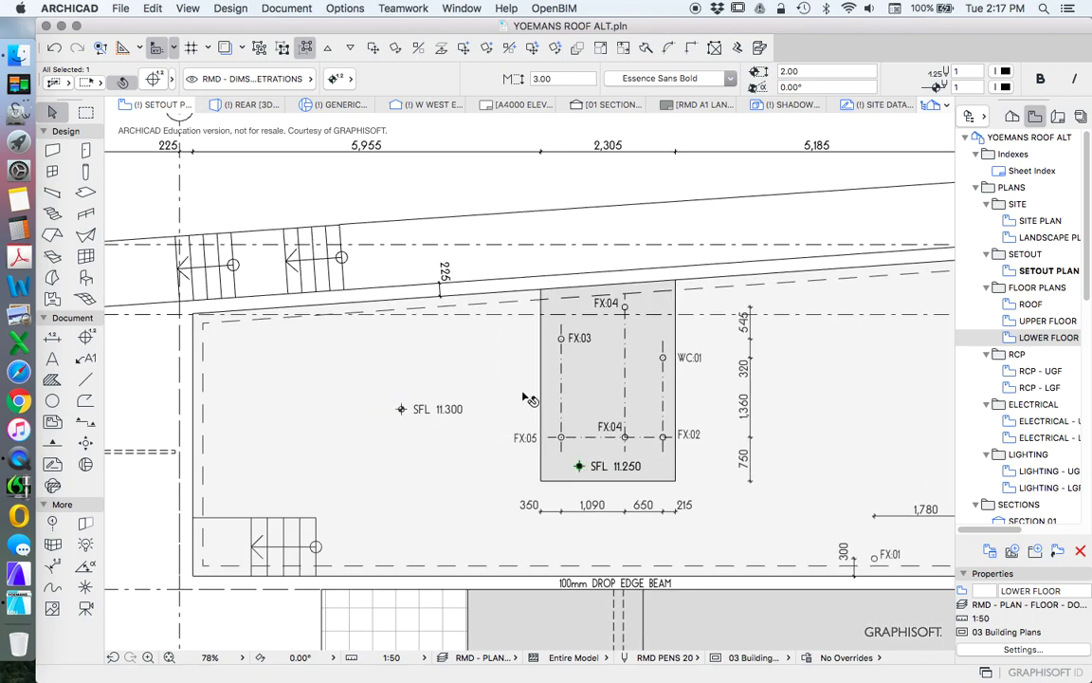
scroll(468, 395, "down", 3)
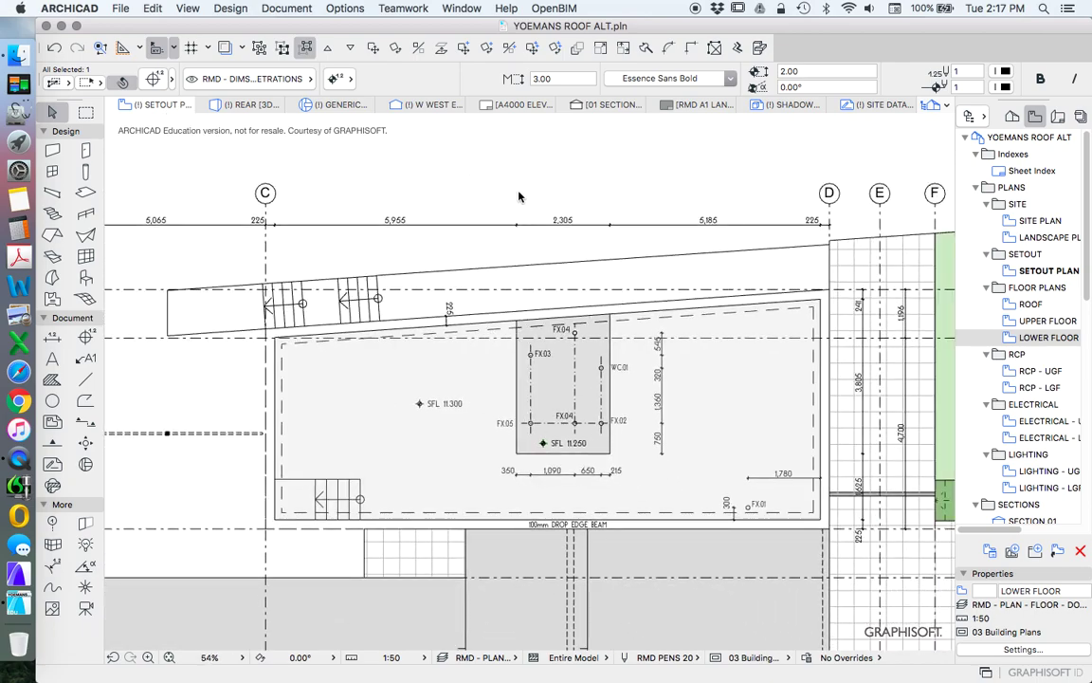
- Review the main slab's cover fill settings for floor plan and section, and leave without applying changes
left_click(716, 402)
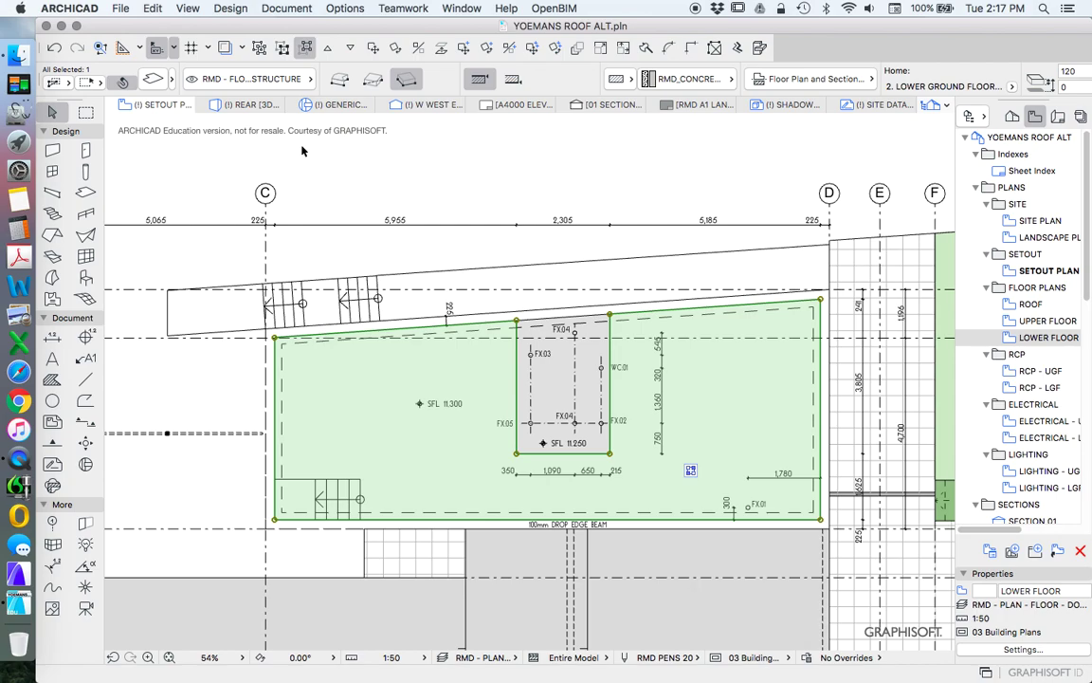
left_click(150, 80)
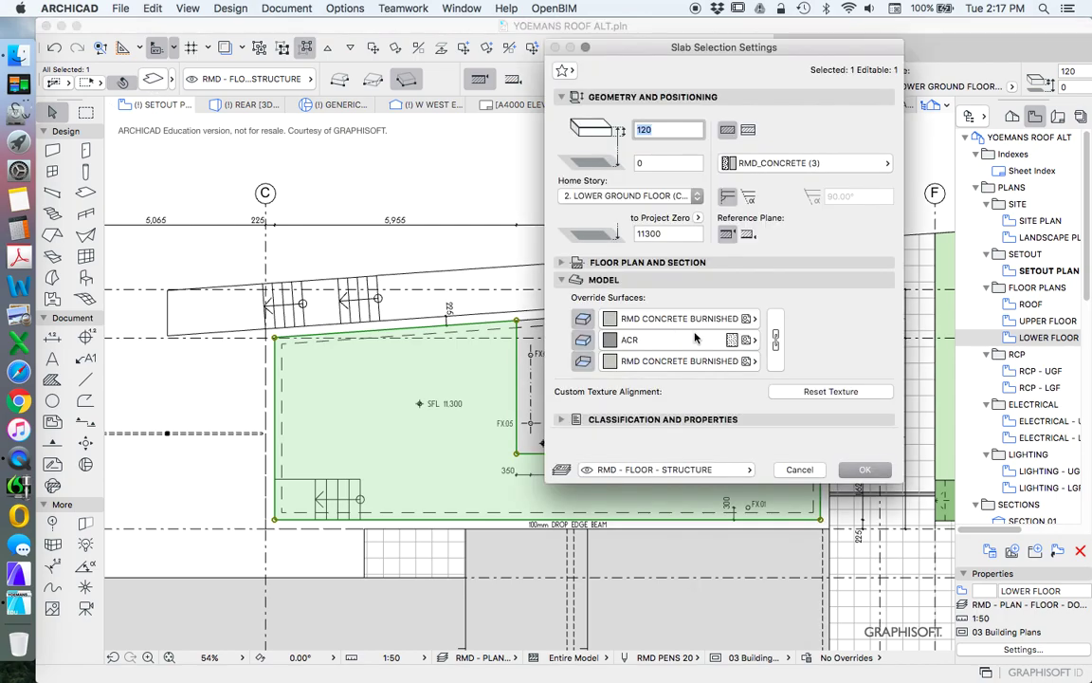
left_click(681, 266)
scroll(834, 313, "down", 5)
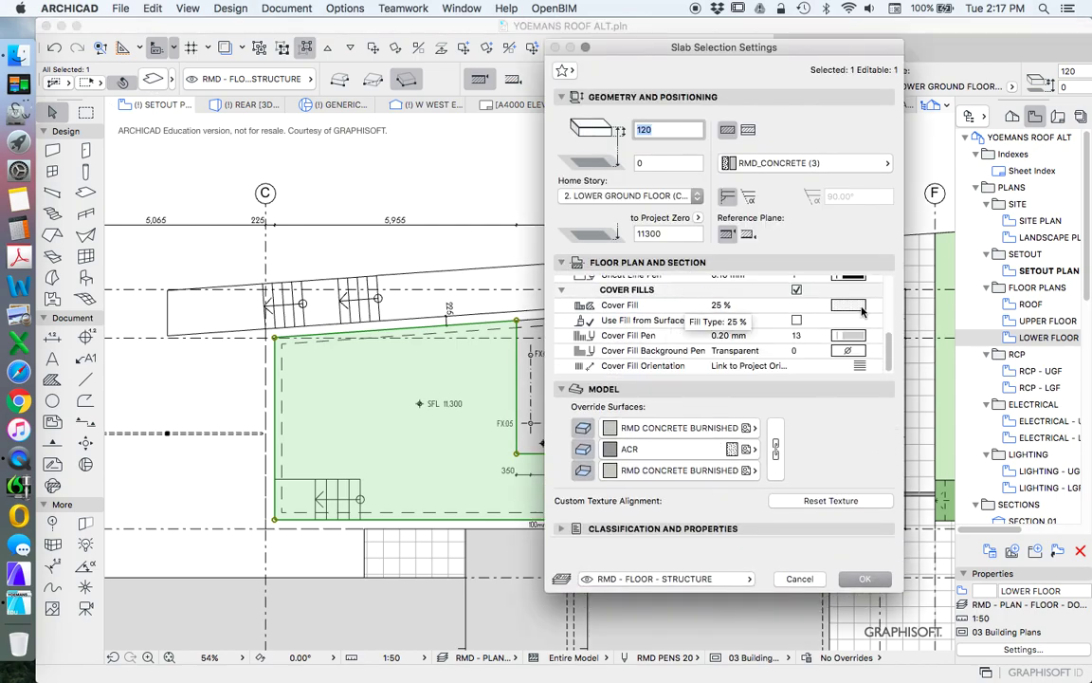
left_click(800, 578)
left_click(585, 266)
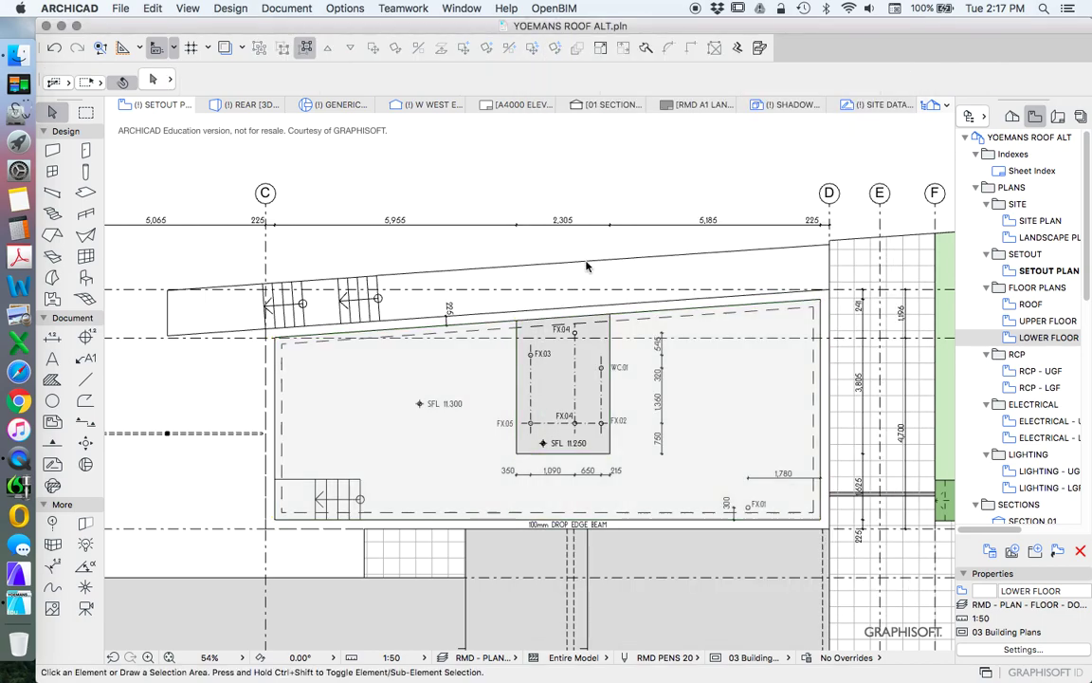
- Overlay the lower floor plan trace to compare the slab setout with the rooms, and hide it again
left_click(222, 47)
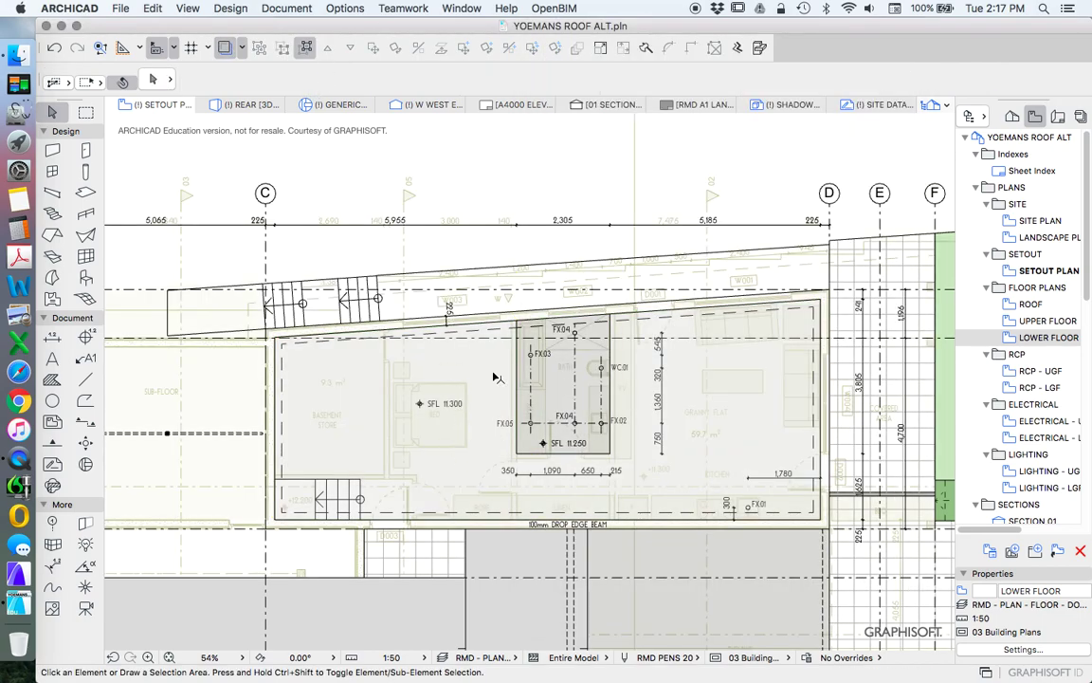
left_click(223, 48)
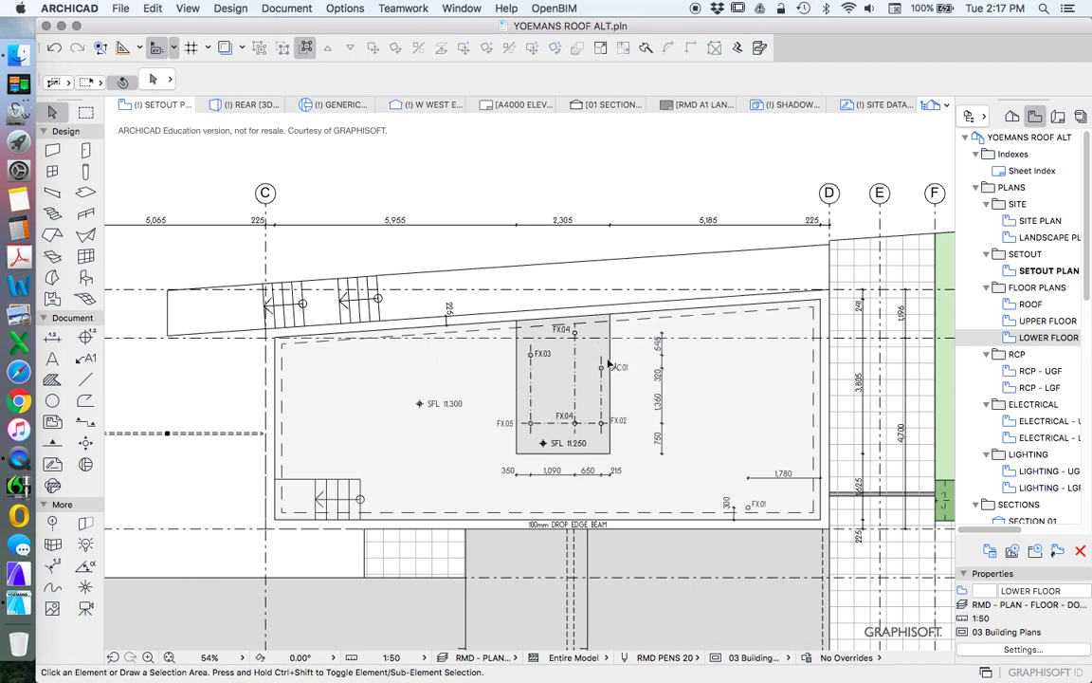
- Examine the setout plan's slab outline, set-down, fixture penetrations, edge beam, setout dimensions and gridlines
scroll(615, 368, "up", 2)
scroll(611, 374, "up", 1)
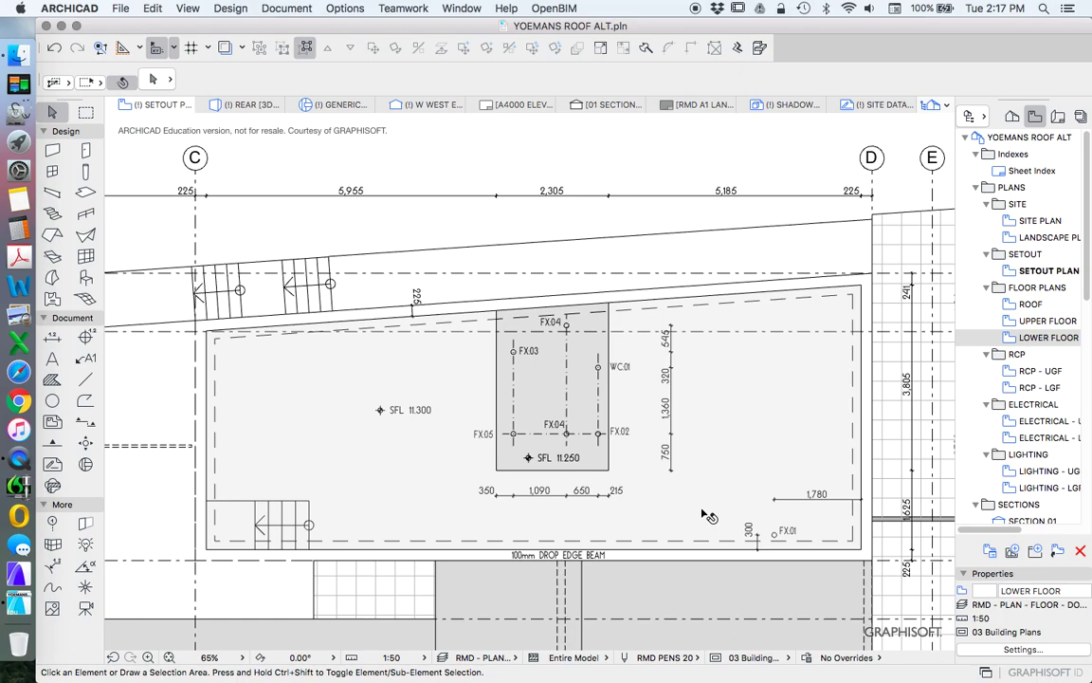
scroll(703, 517, "down", 2)
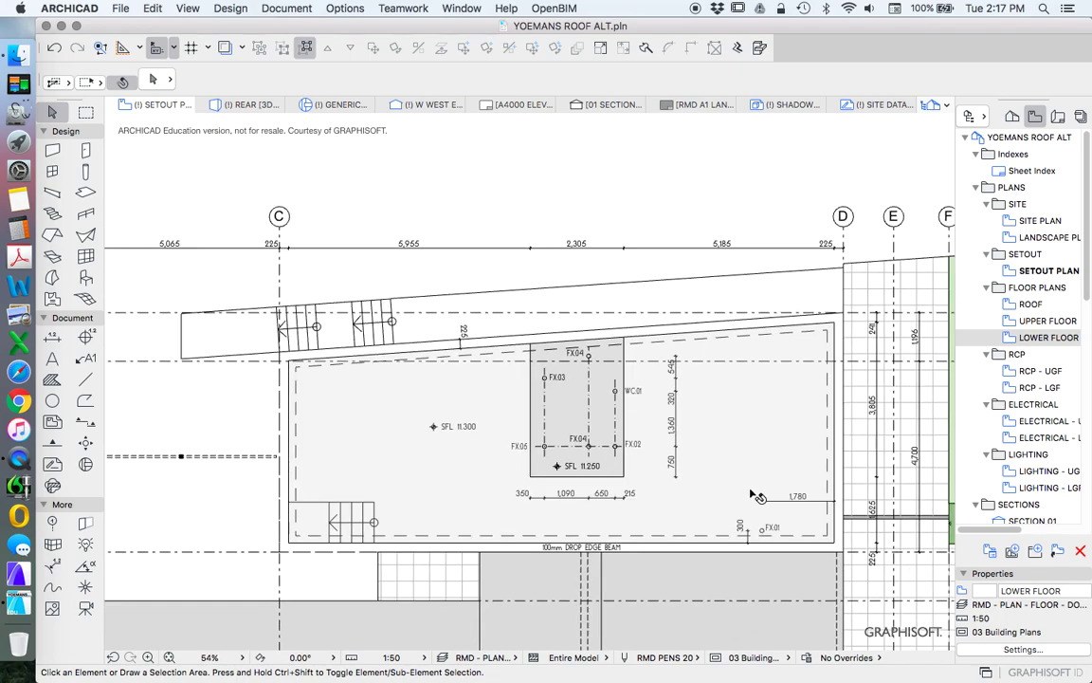
scroll(758, 497, "down", 2)
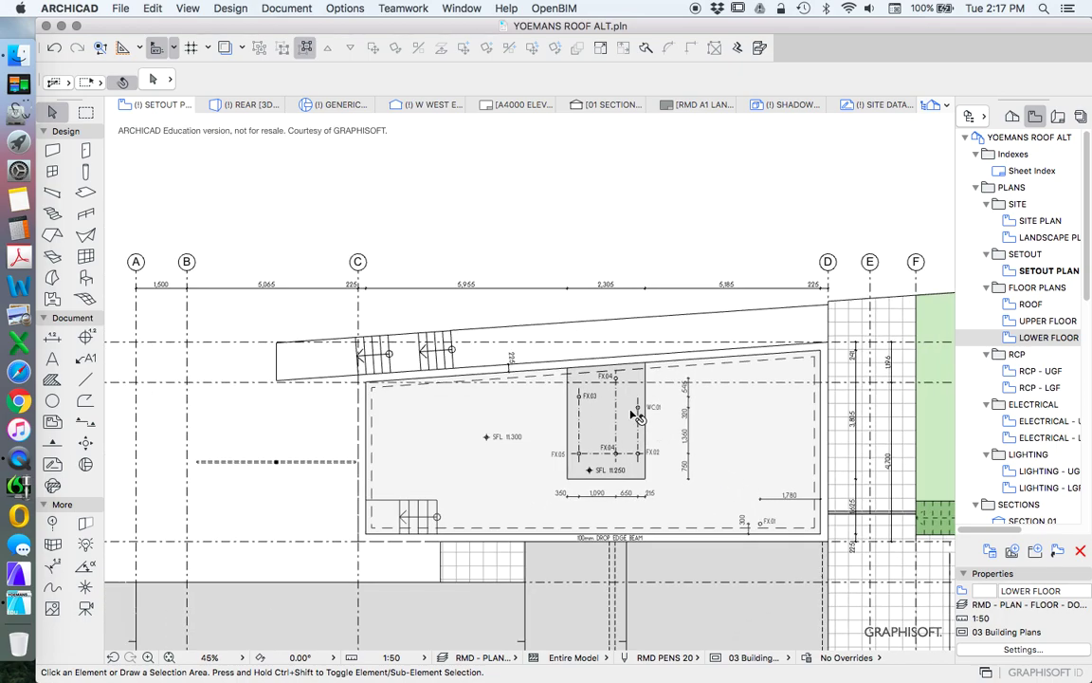
scroll(635, 415, "up", 2)
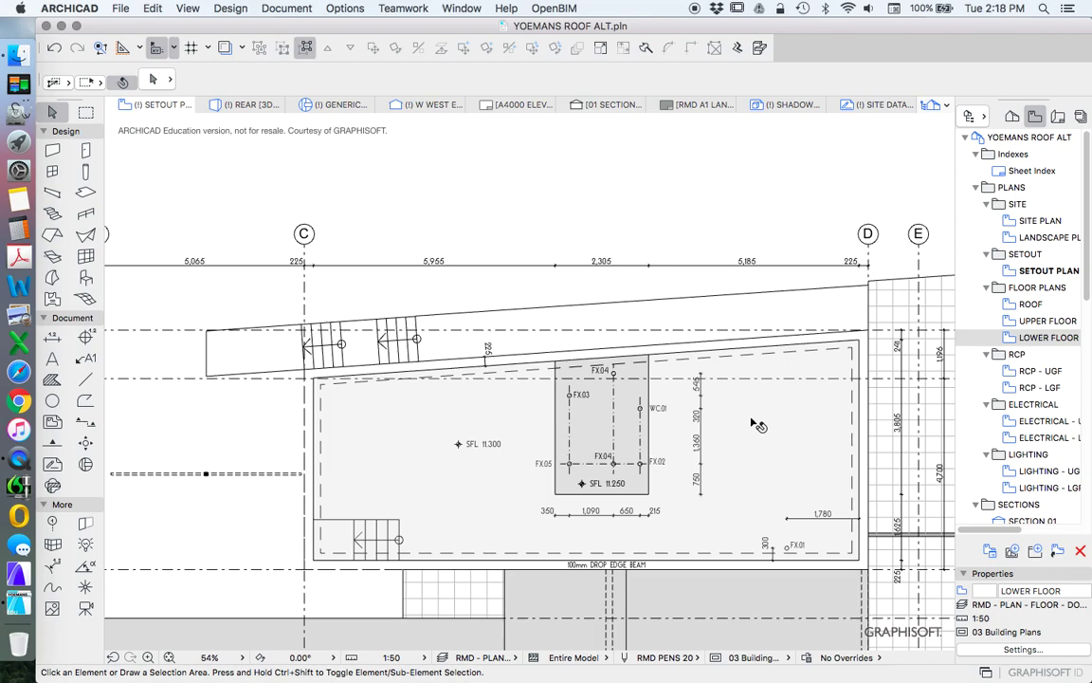
scroll(722, 363, "down", 2)
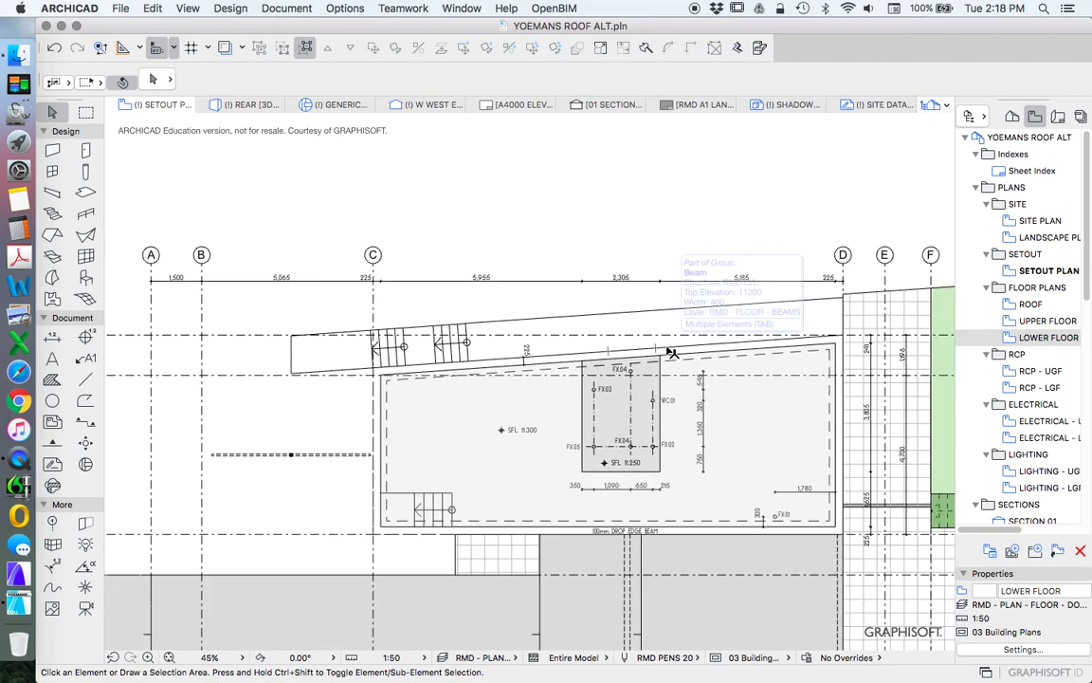
scroll(669, 352, "down", 2)
scroll(281, 274, "up", 2)
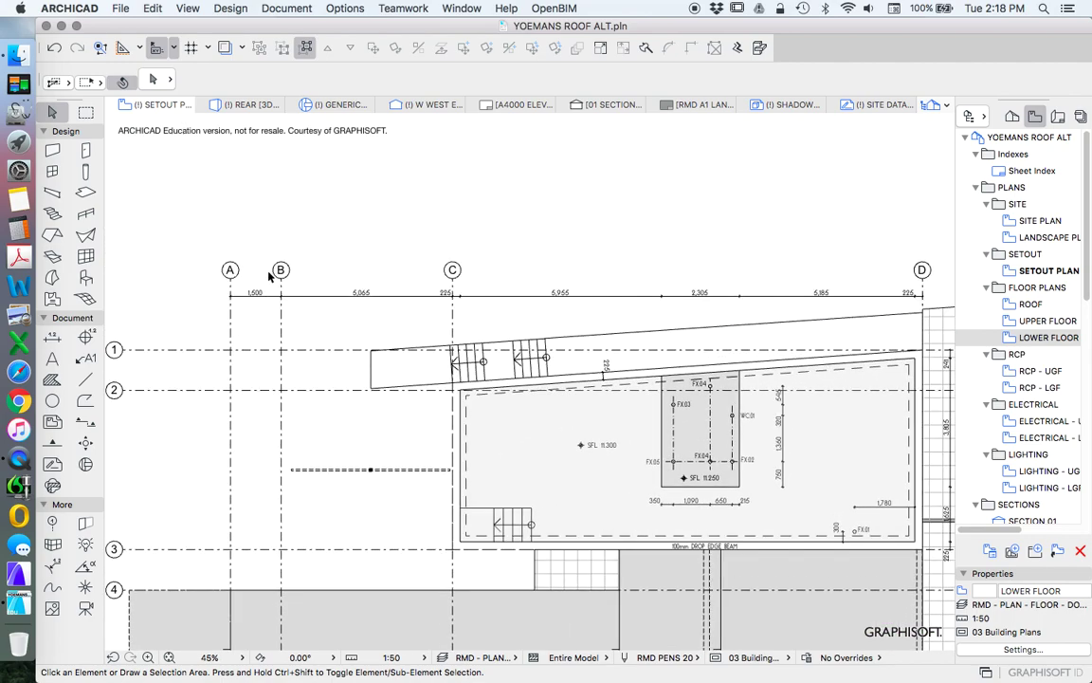
scroll(260, 275, "down", 2)
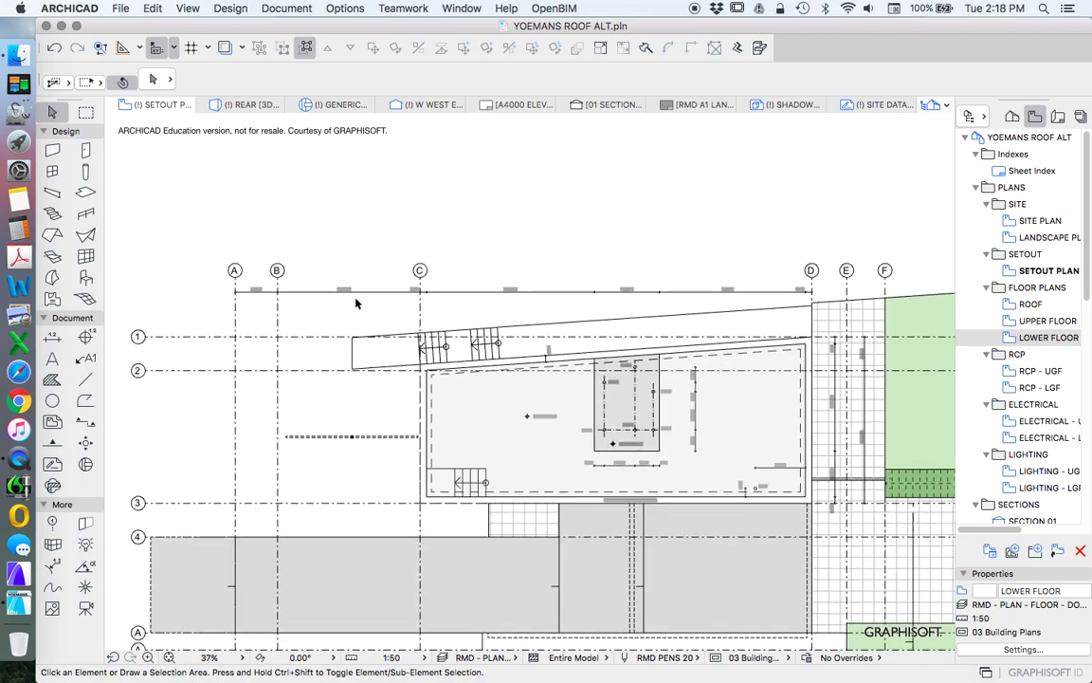
- Review the UPPER FLOOR and LOWER FLOOR plans, and return to the lower-ground SETOUT PLAN for comparison
left_click(1028, 324)
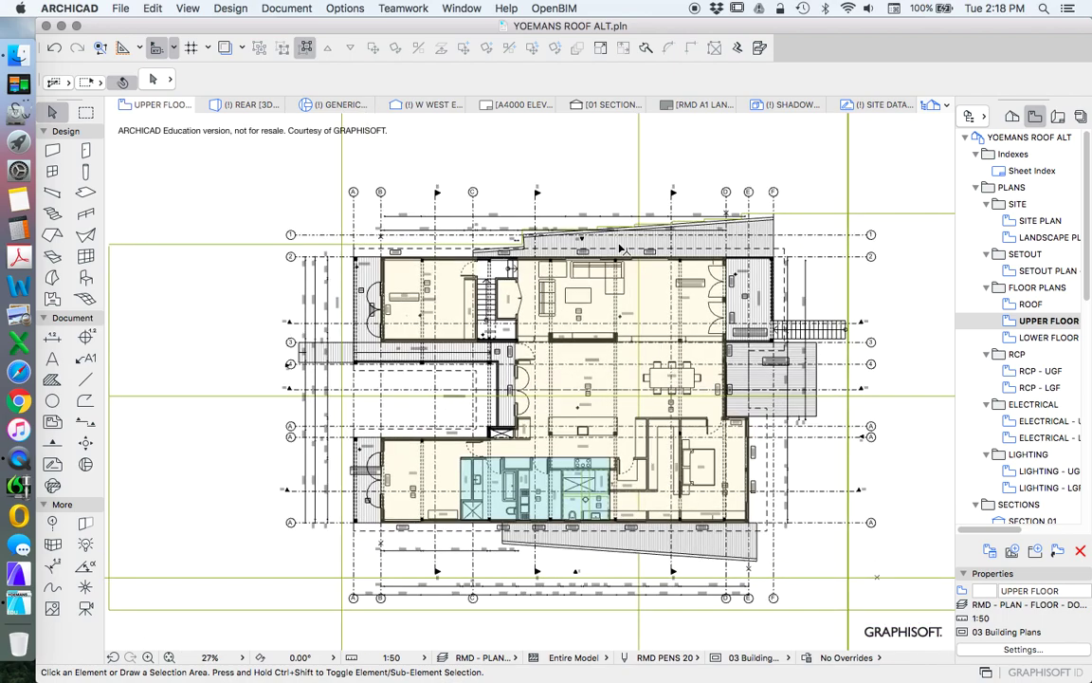
scroll(621, 248, "up", 2)
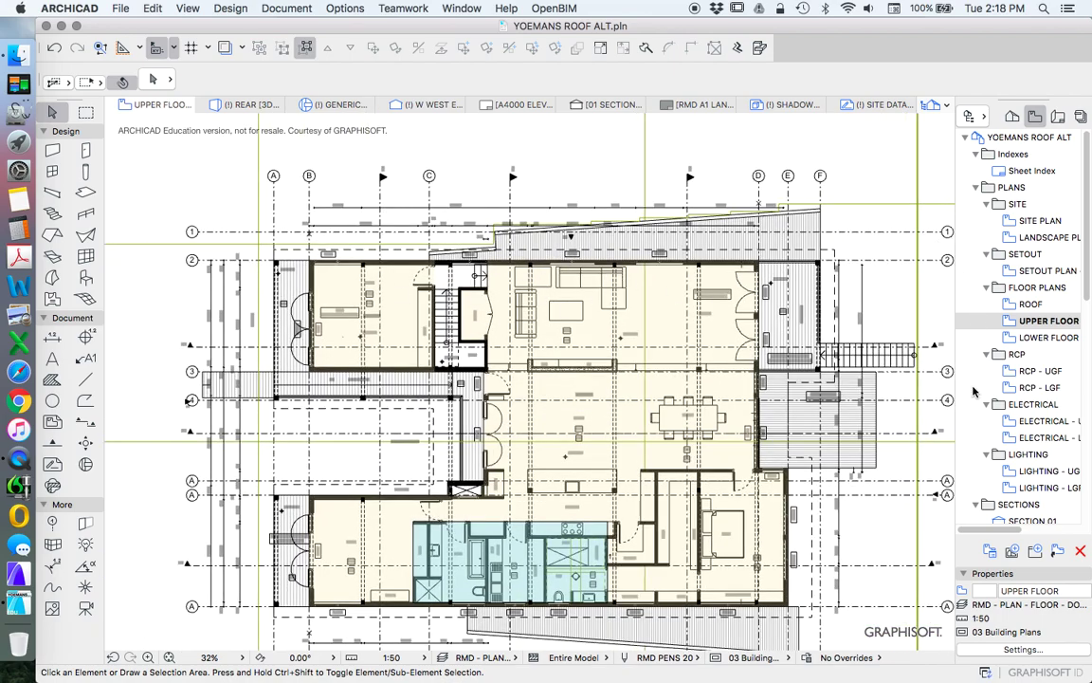
left_click(1043, 337)
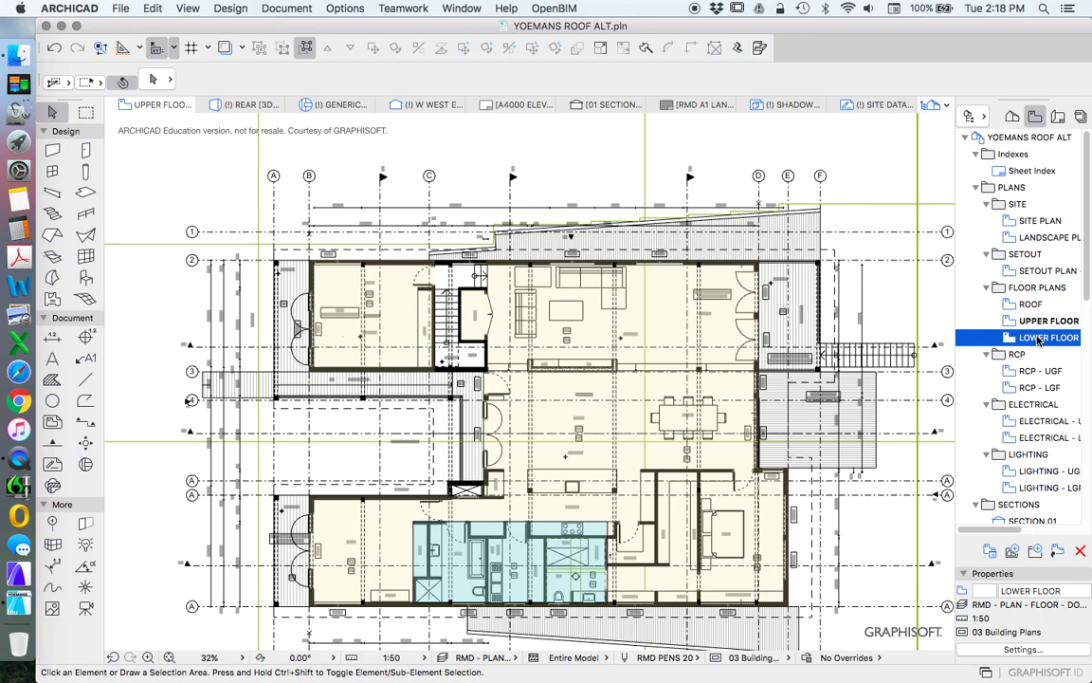
scroll(491, 220, "up", 8)
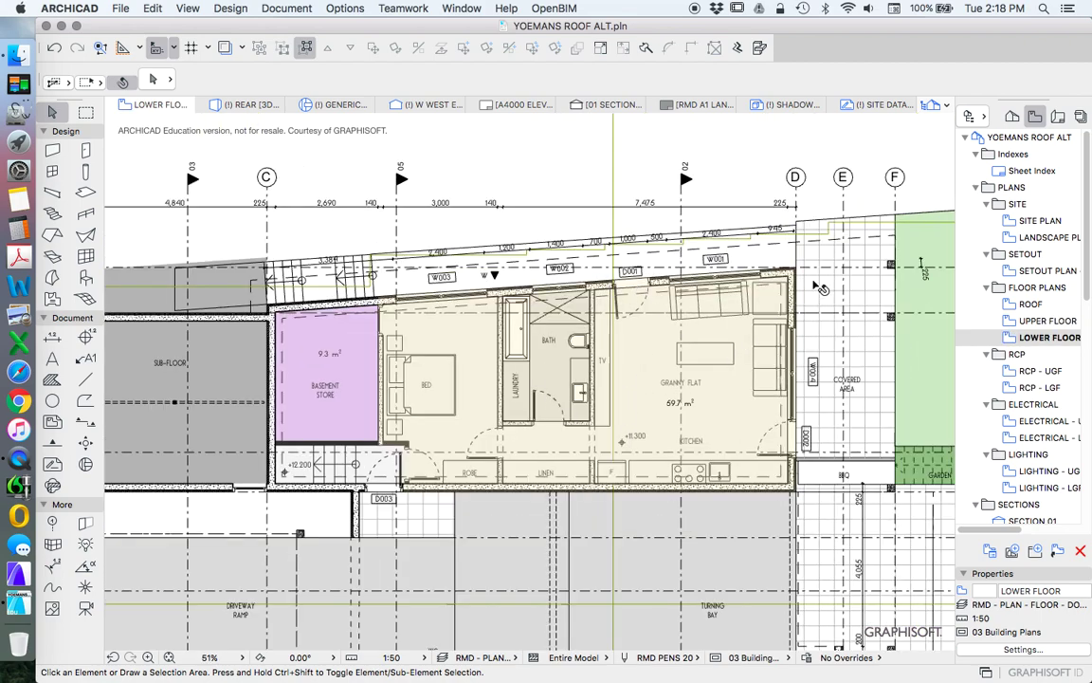
left_click(1040, 273)
scroll(687, 417, "up", 2)
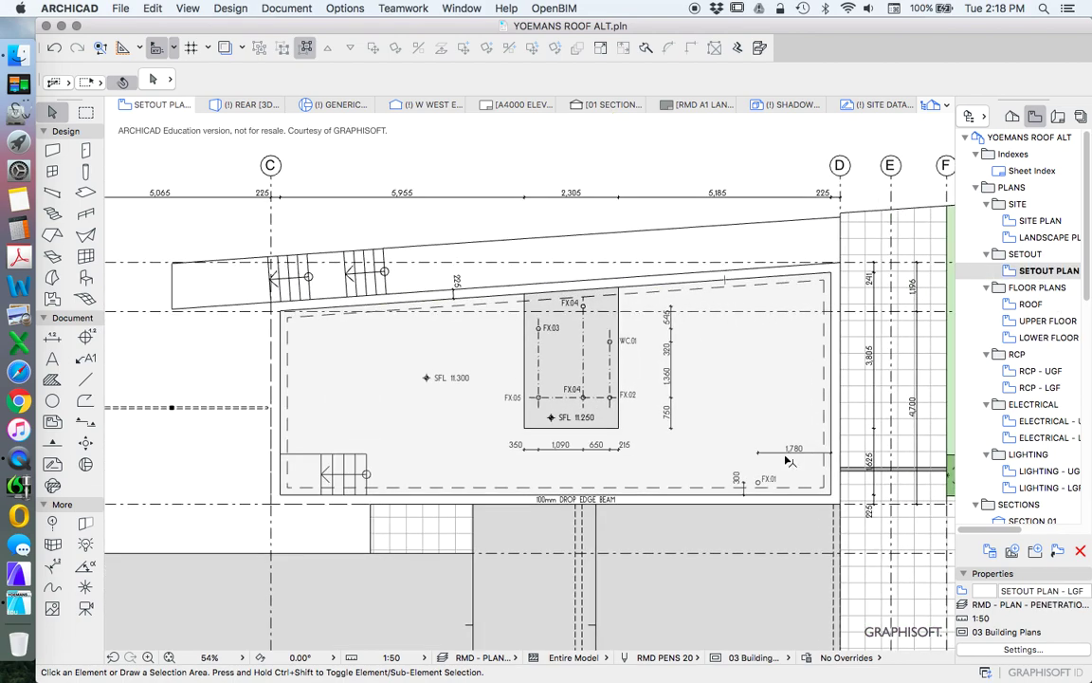
- Review the RCP - LGF view and the ELECTRICAL plans for the upper and lower ground floors
left_click(1040, 386)
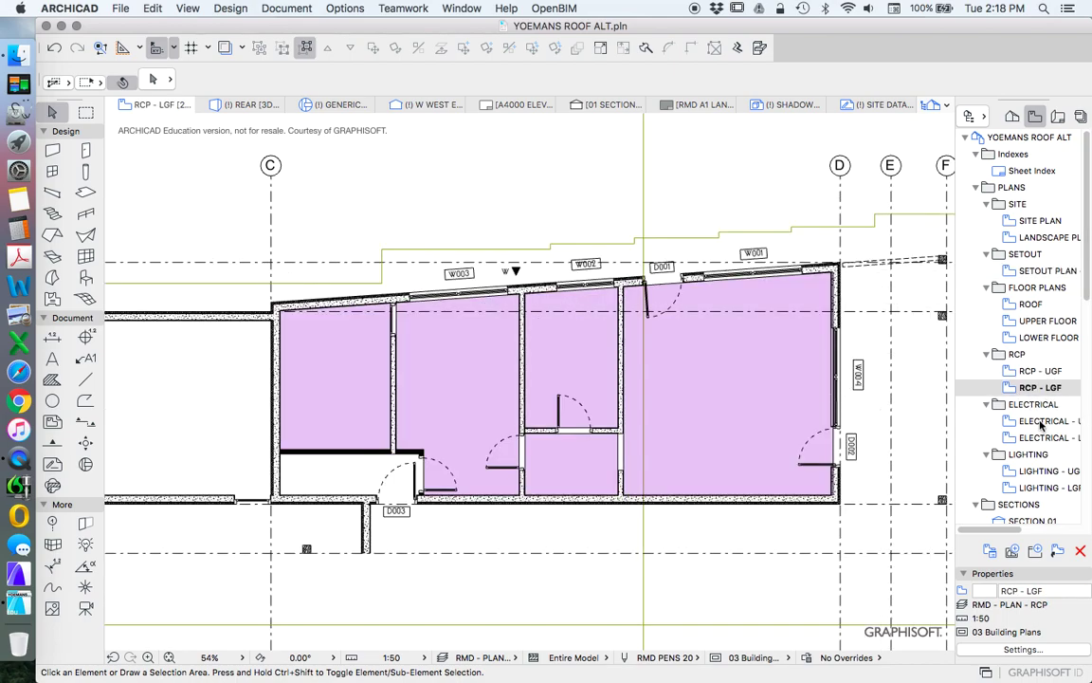
left_click(1041, 421)
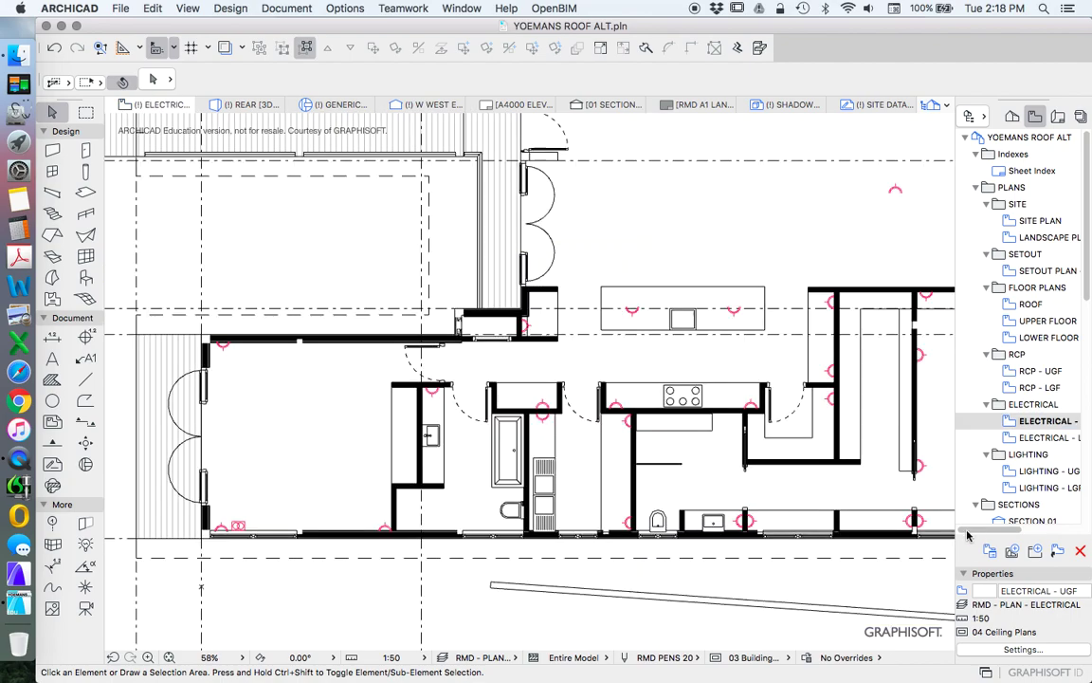
left_click(1043, 437)
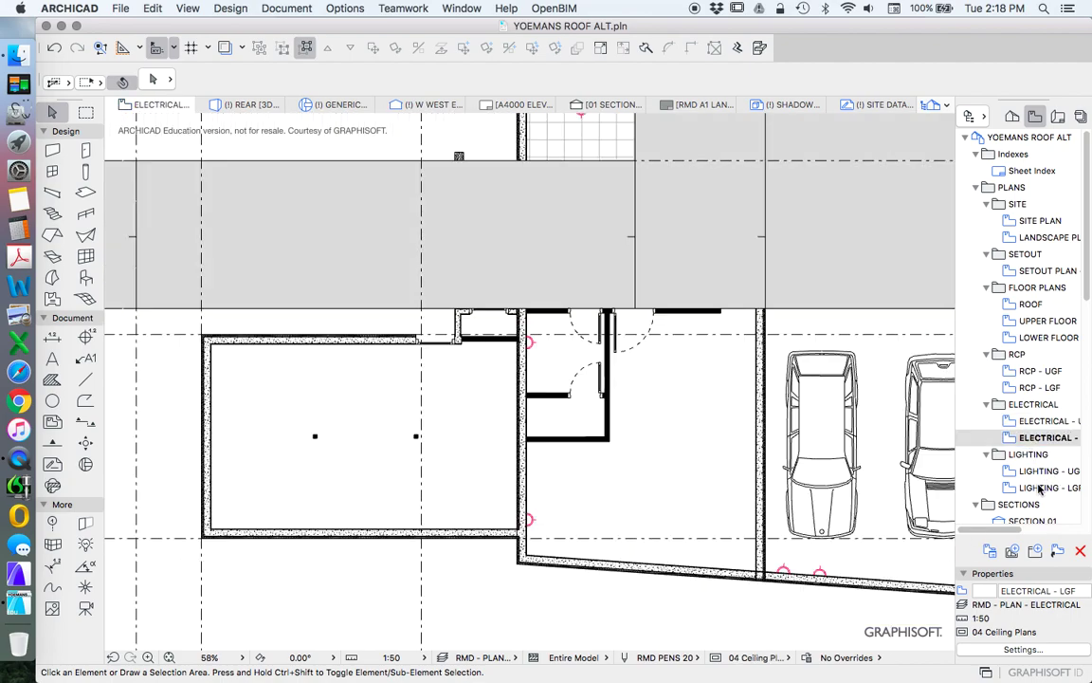
scroll(690, 549, "down", 5)
scroll(674, 465, "up", 2)
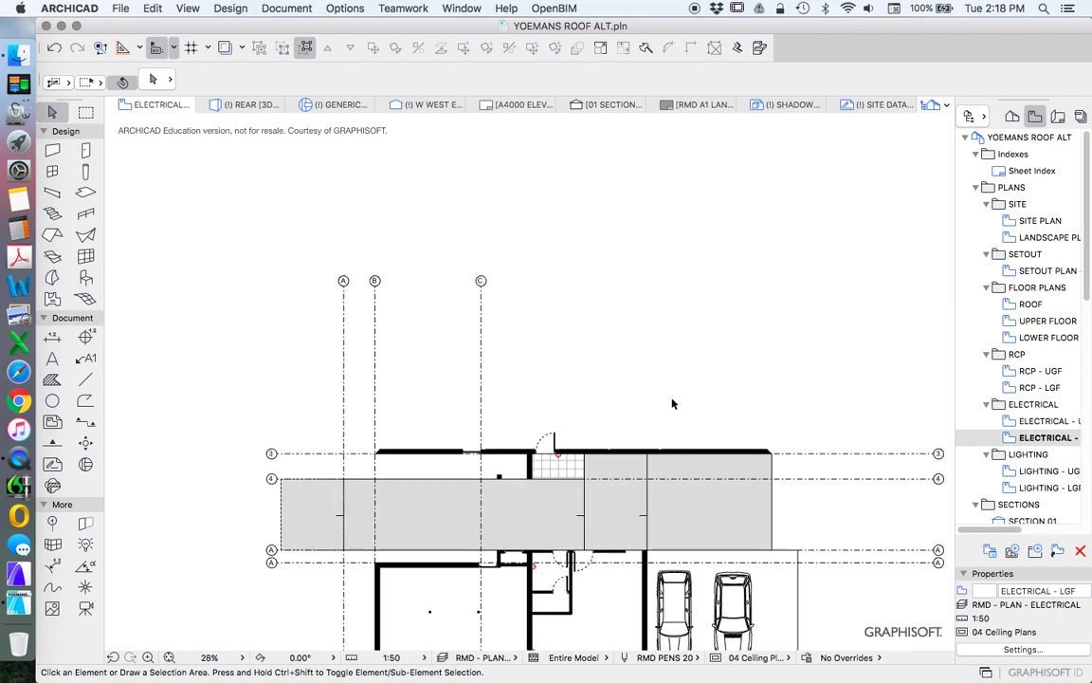
scroll(673, 404, "up", 2)
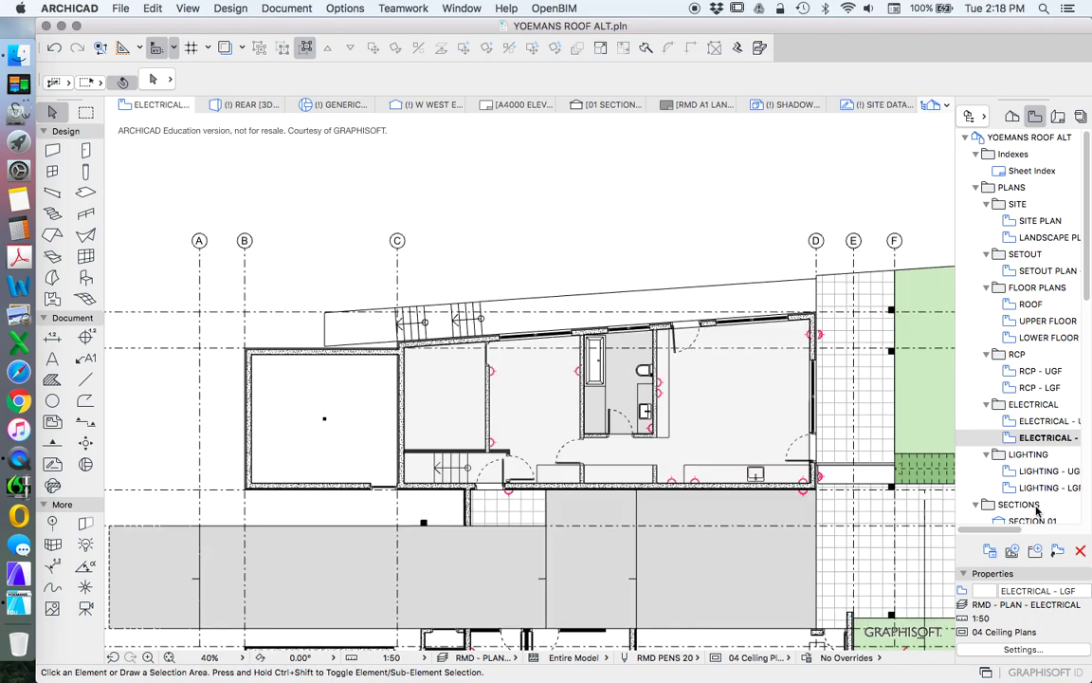
- Inspect the light and switch layout on the LIGHTING - LGF plan, and switch from the saved views to the Layout Book
left_click(1043, 487)
scroll(748, 397, "down", 2)
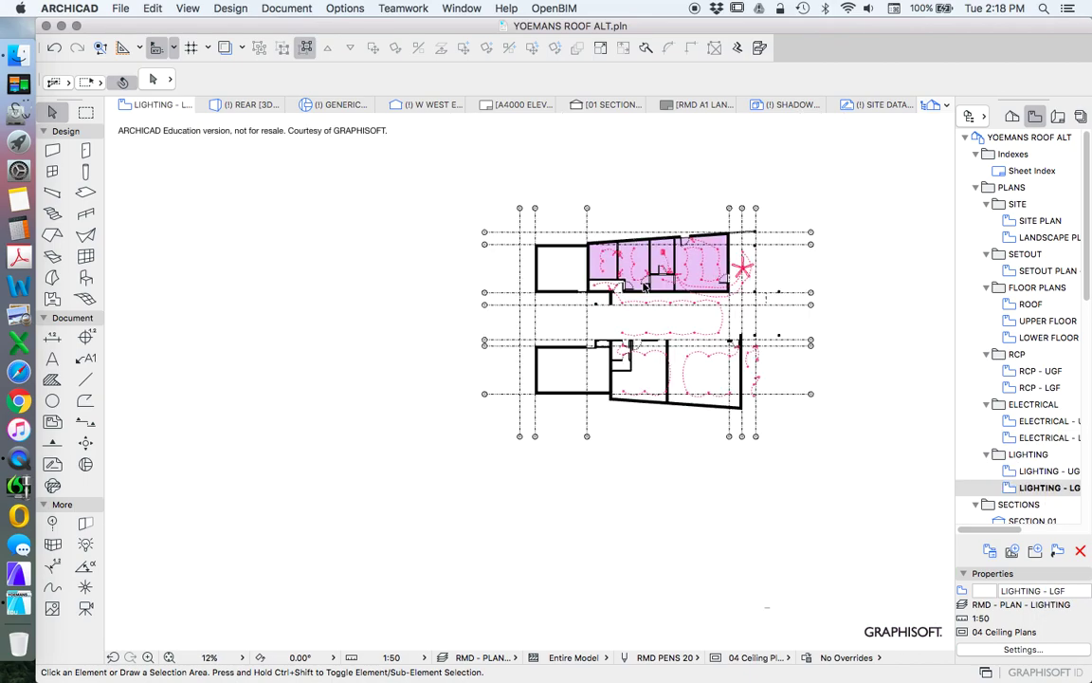
scroll(678, 303, "up", 2)
scroll(678, 303, "up", 2)
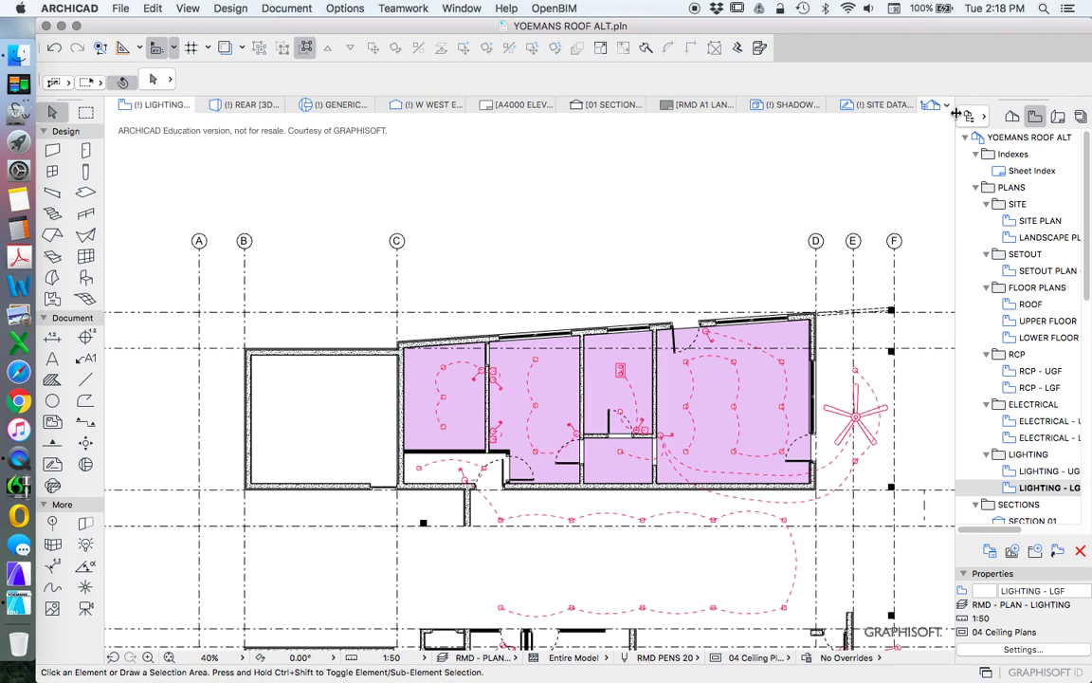
left_click(1058, 116)
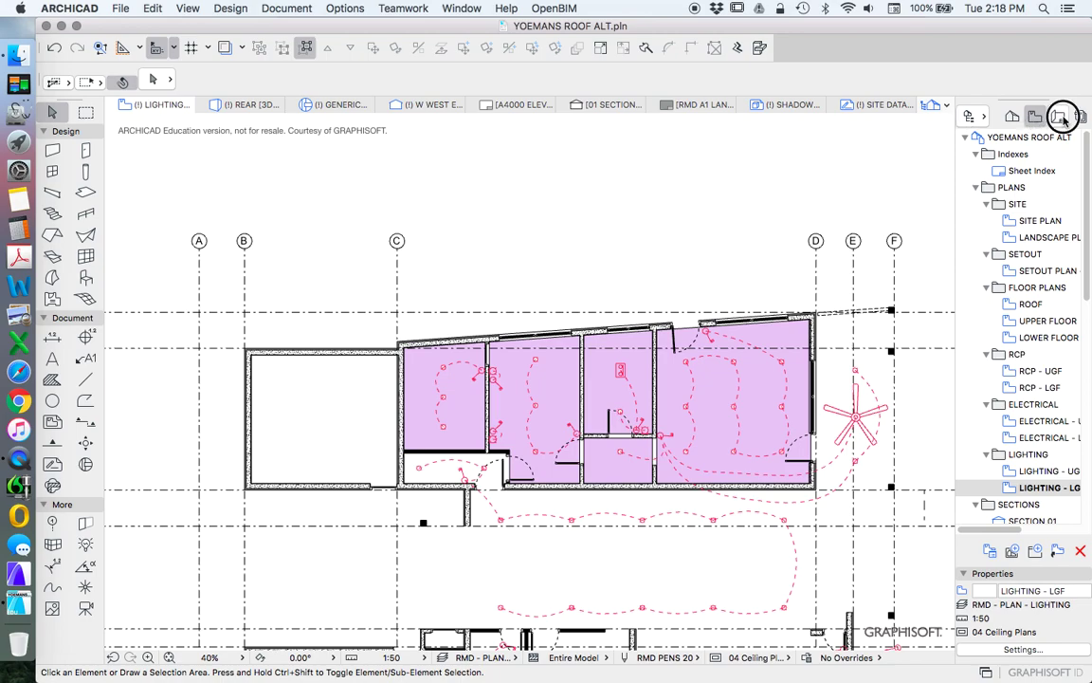